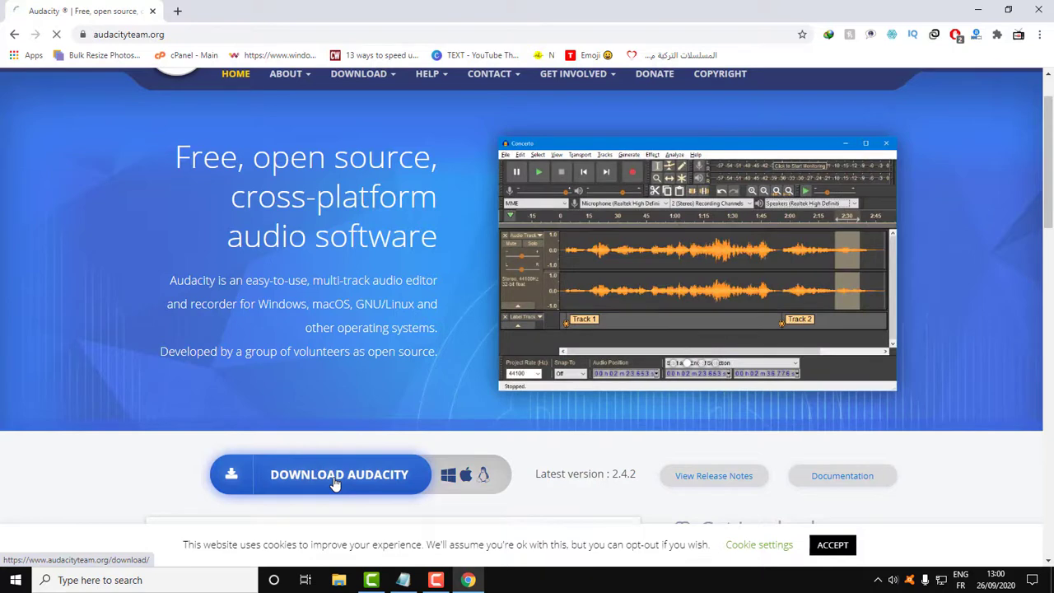
- Open the Audacity download page and look over the legacy Windows downloads
left_click(336, 484)
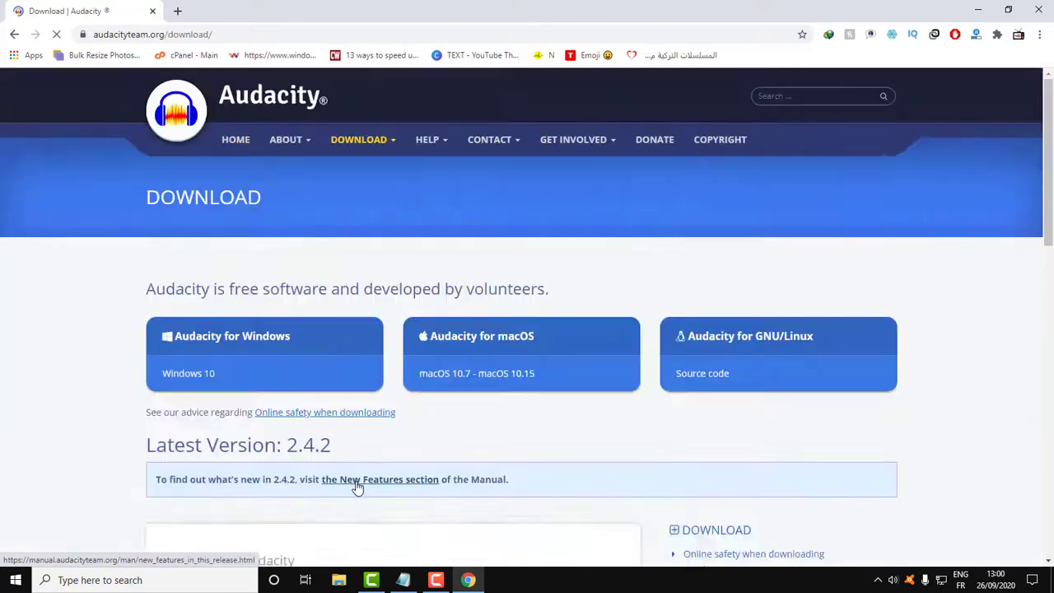
scroll(305, 419, "down", 2)
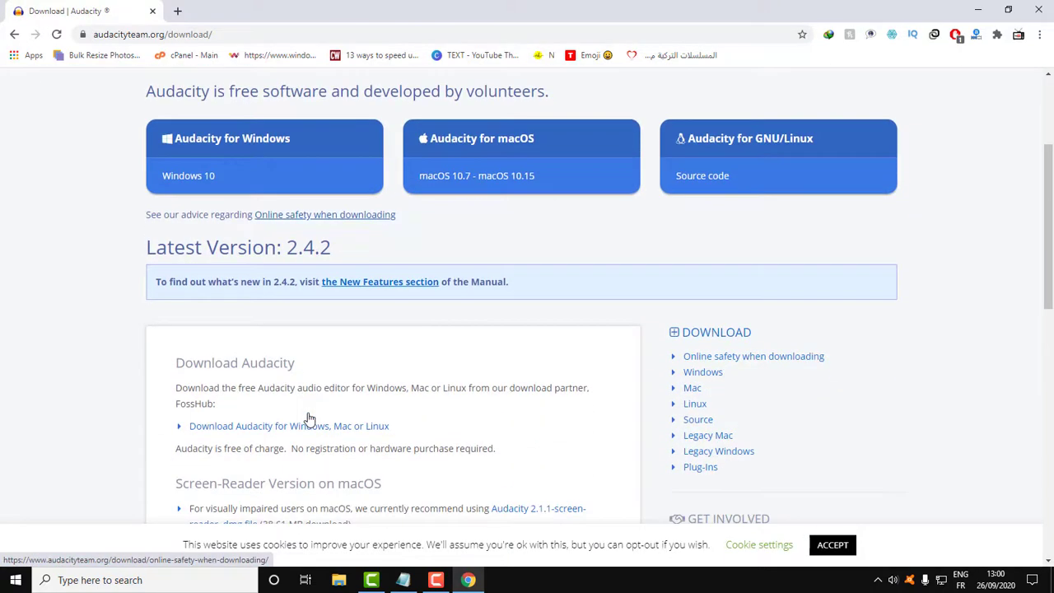
scroll(311, 387, "down", 2)
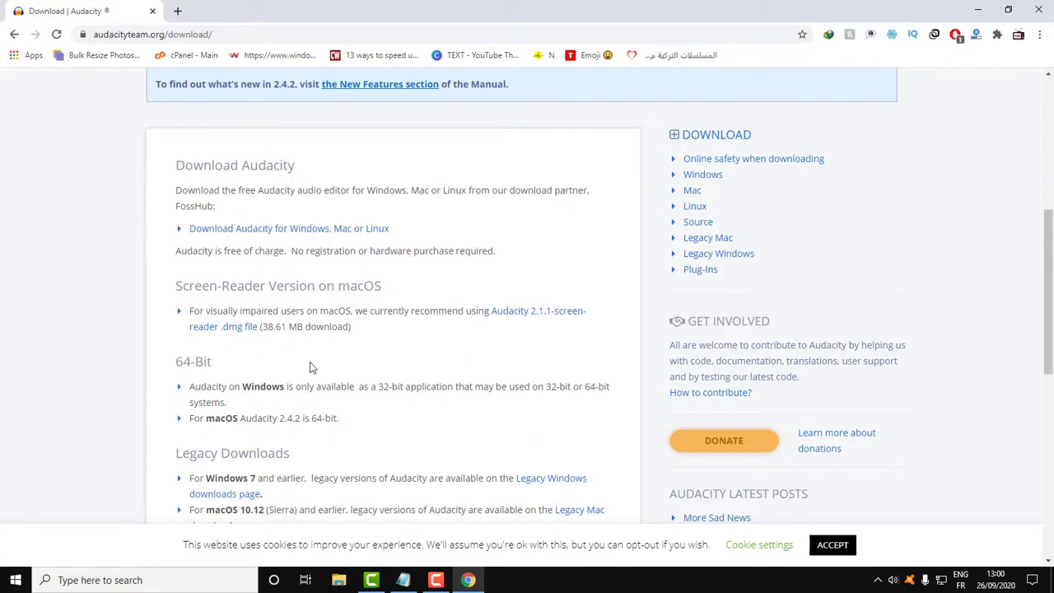
scroll(310, 368, "down", 2)
scroll(305, 371, "up", 3)
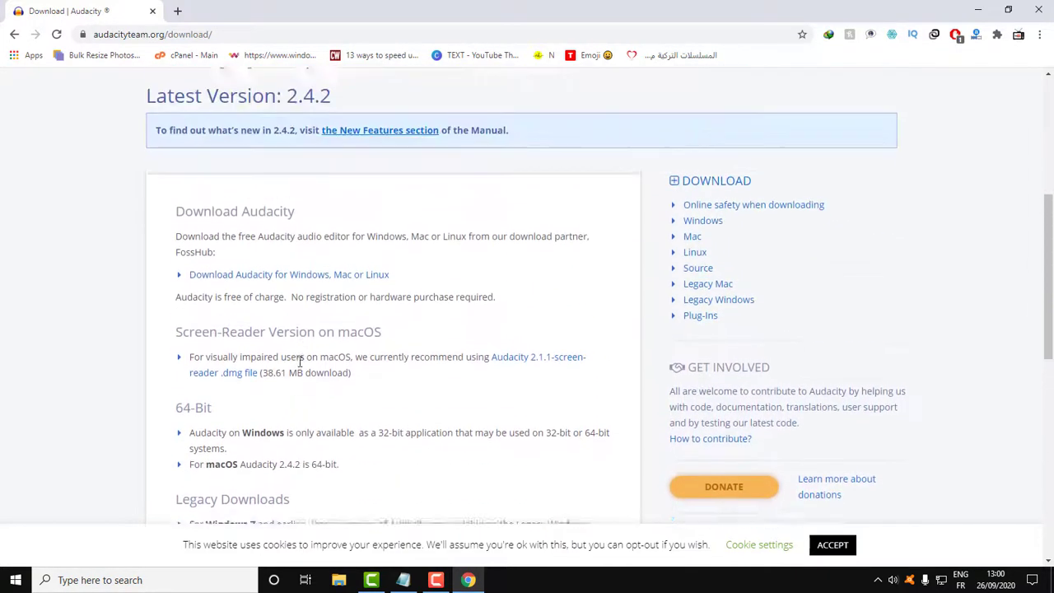
scroll(252, 384, "down", 2)
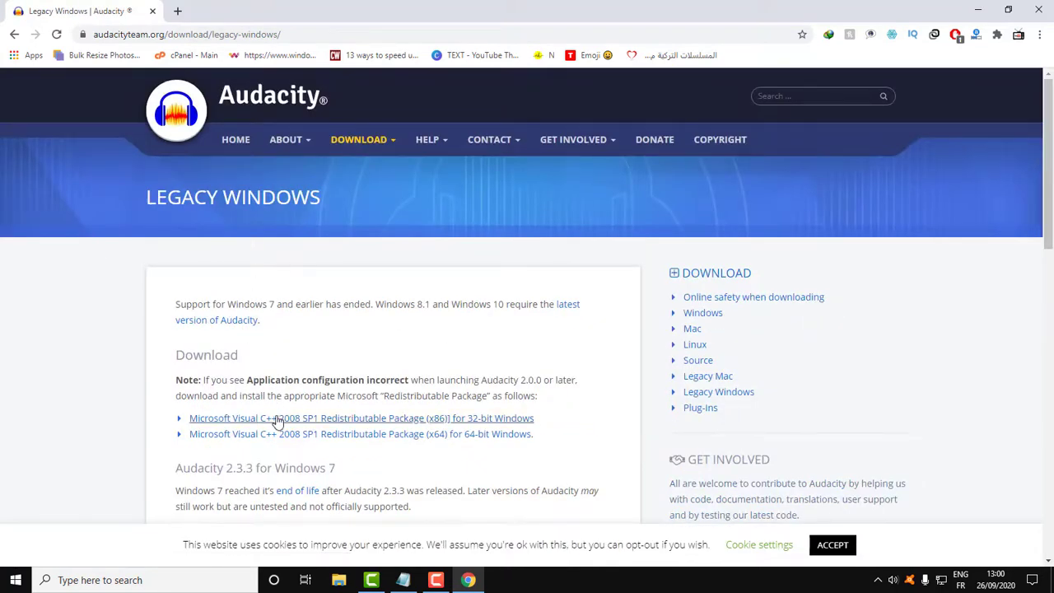
scroll(278, 421, "down", 2)
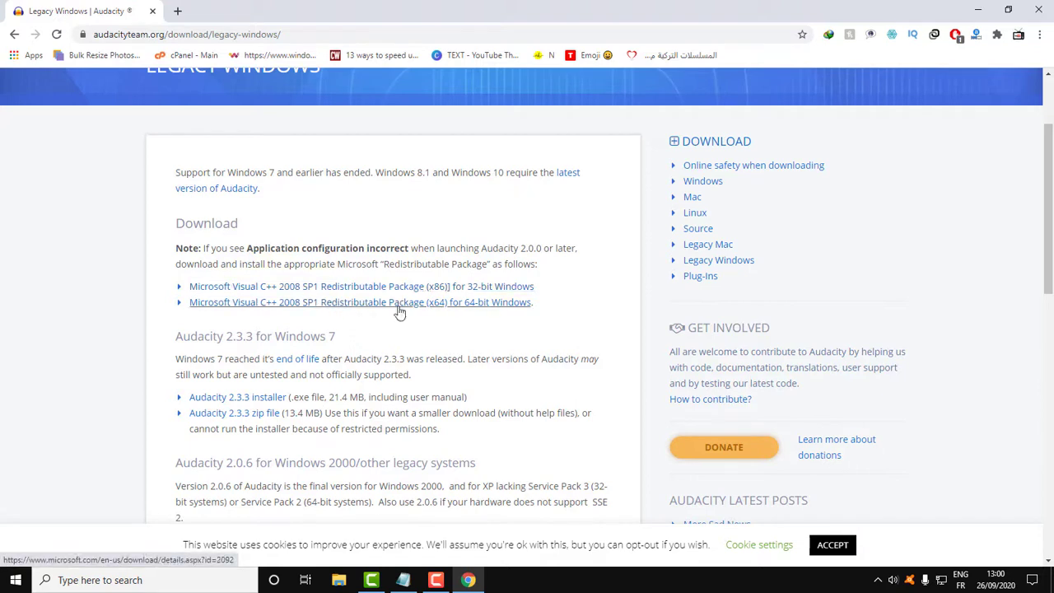
- Minimise the browser, launch Audacity from the desktop and dismiss its welcome message
left_click(988, 10)
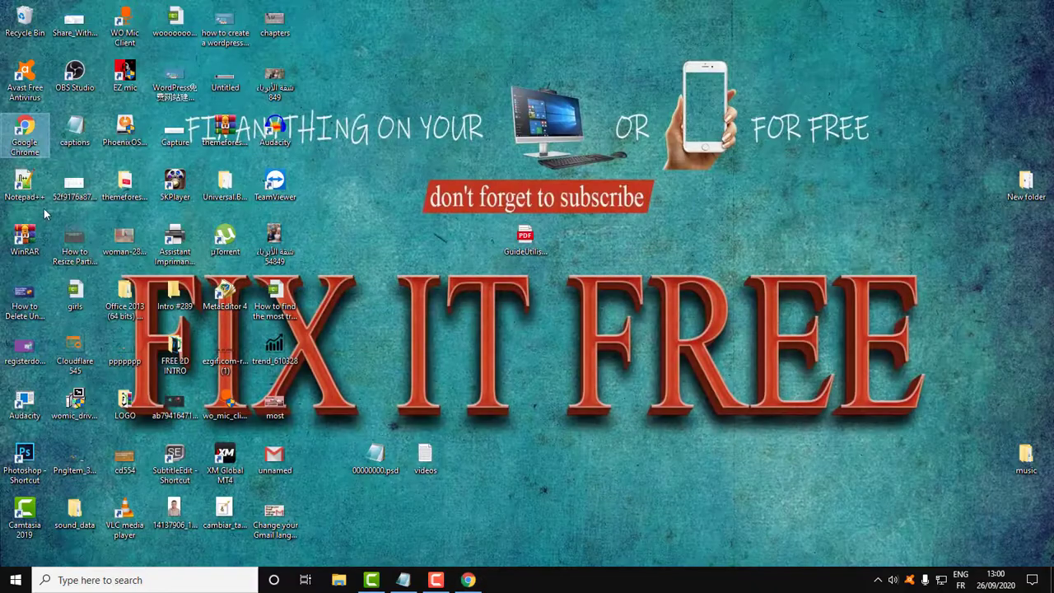
double_click(280, 136)
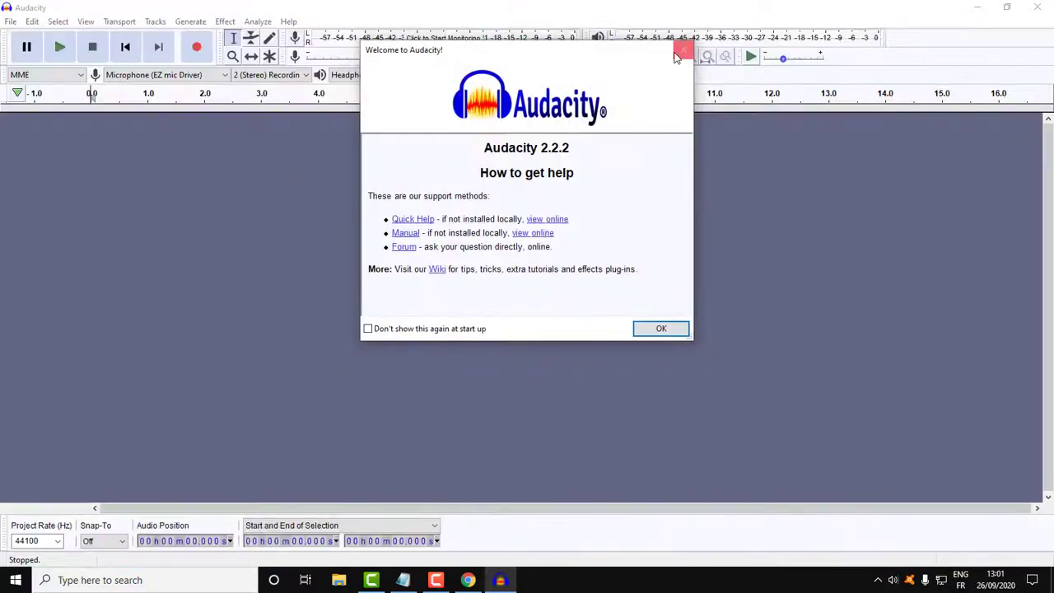
left_click(677, 53)
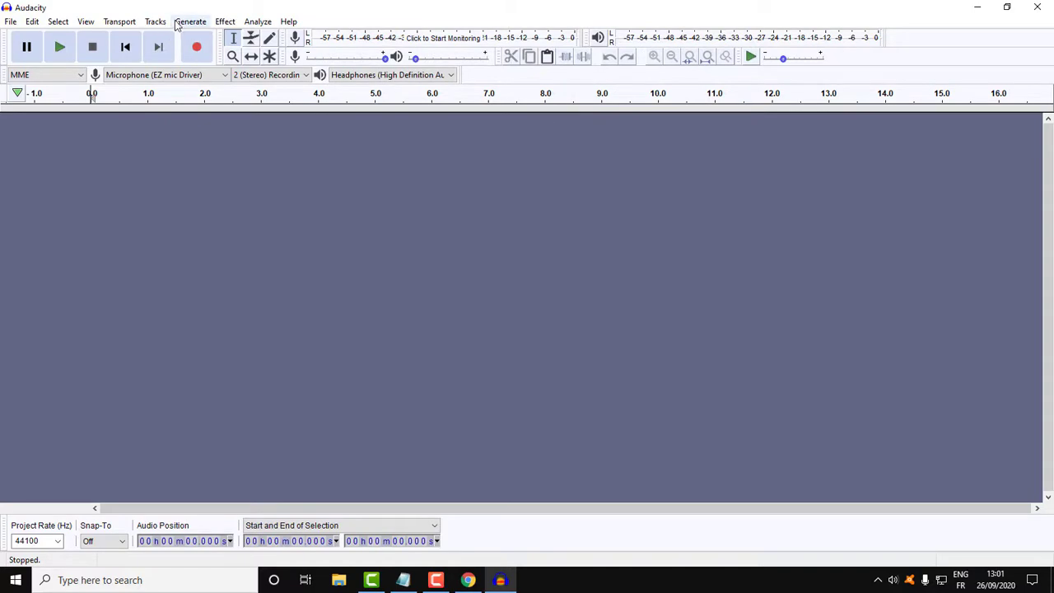
- Switch back to Chrome, search the web for GSnap and open the GVST GSnap page
left_click(470, 581)
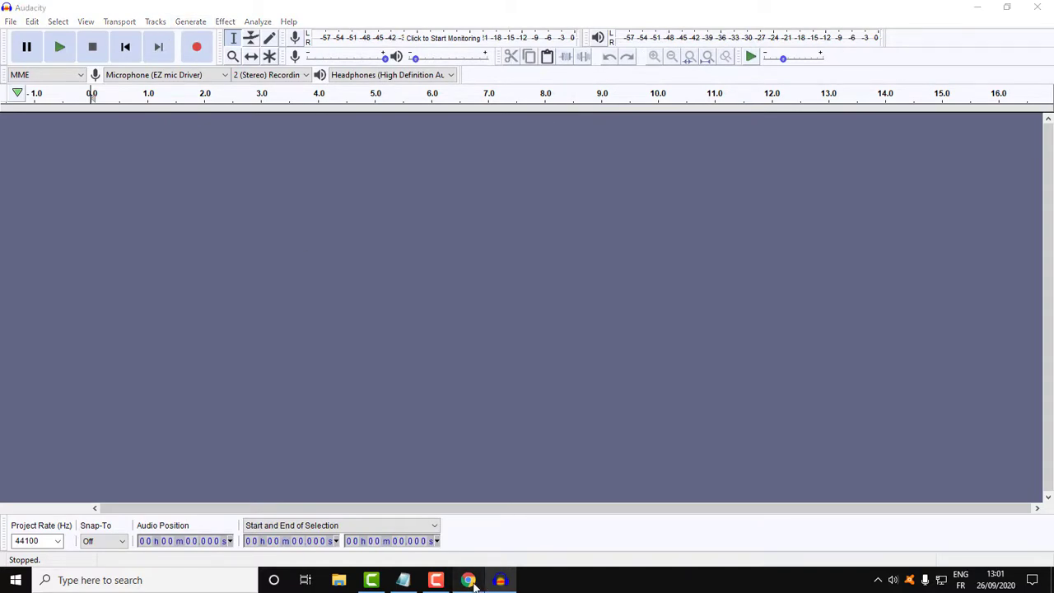
left_click(198, 33)
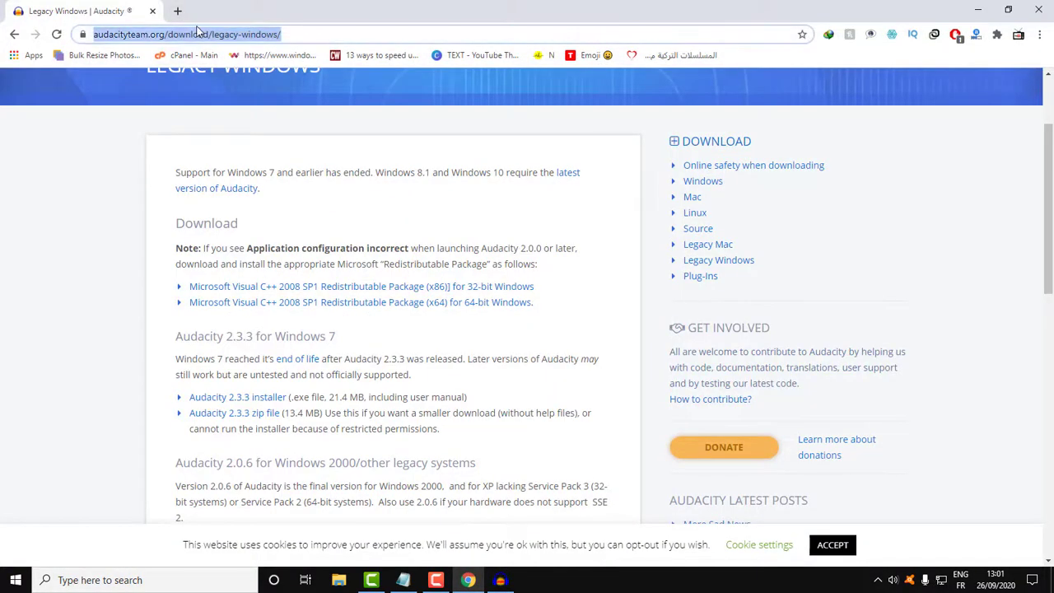
type("GSnap")
key("Return")
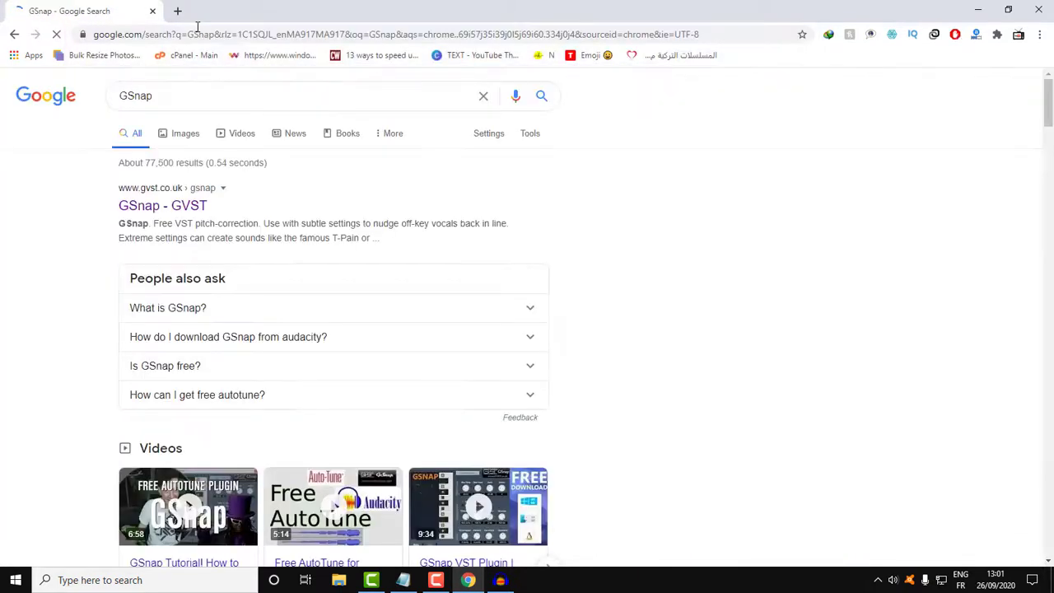
left_click(160, 205)
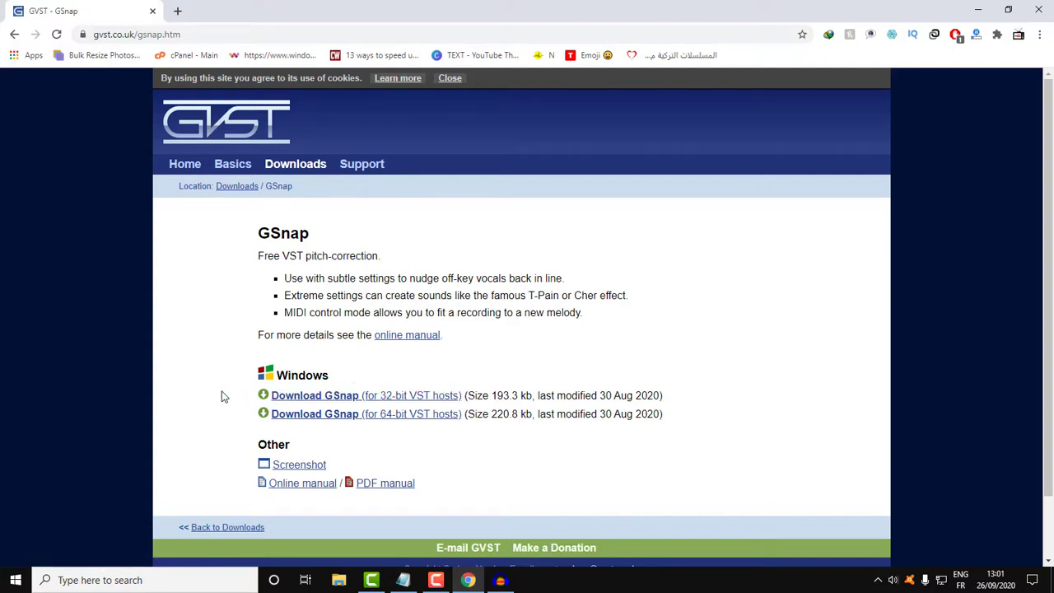
- Download the GSnap version for 32-bit VST hosts
left_click_drag(245, 401, 674, 395)
left_click(323, 397)
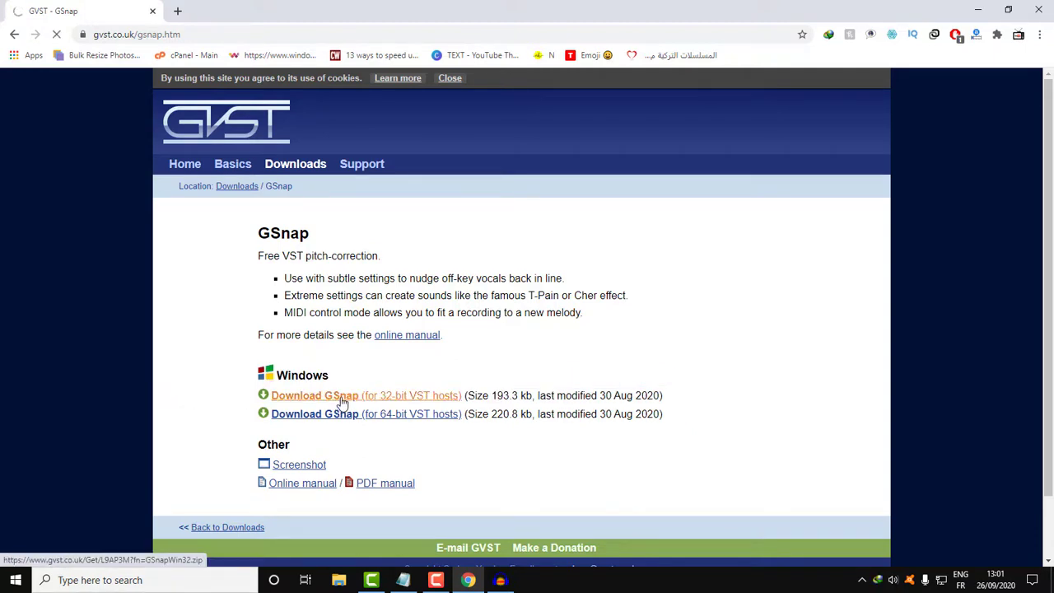
left_click(527, 348)
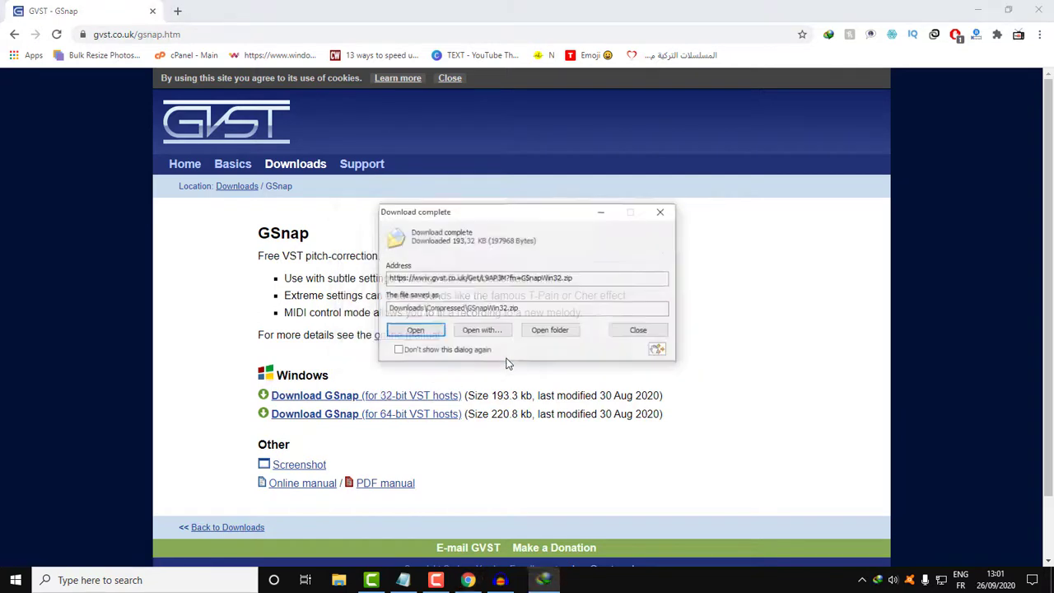
scroll(717, 393, "down", 2)
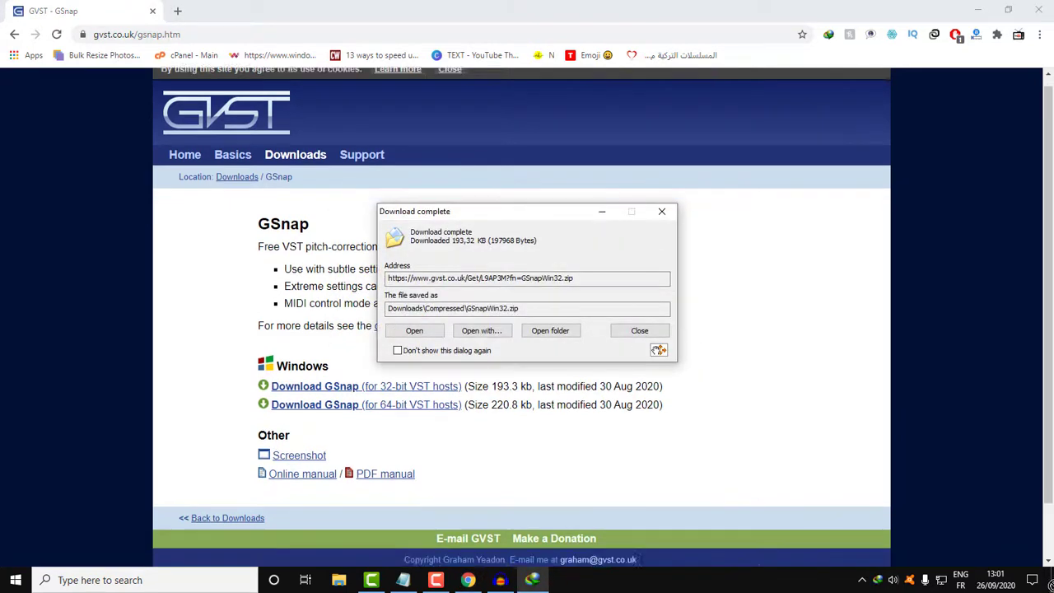
- Place the downloaded GSnapWin32 archive in an empty area of the desktop and close Audacity
left_click(1052, 581)
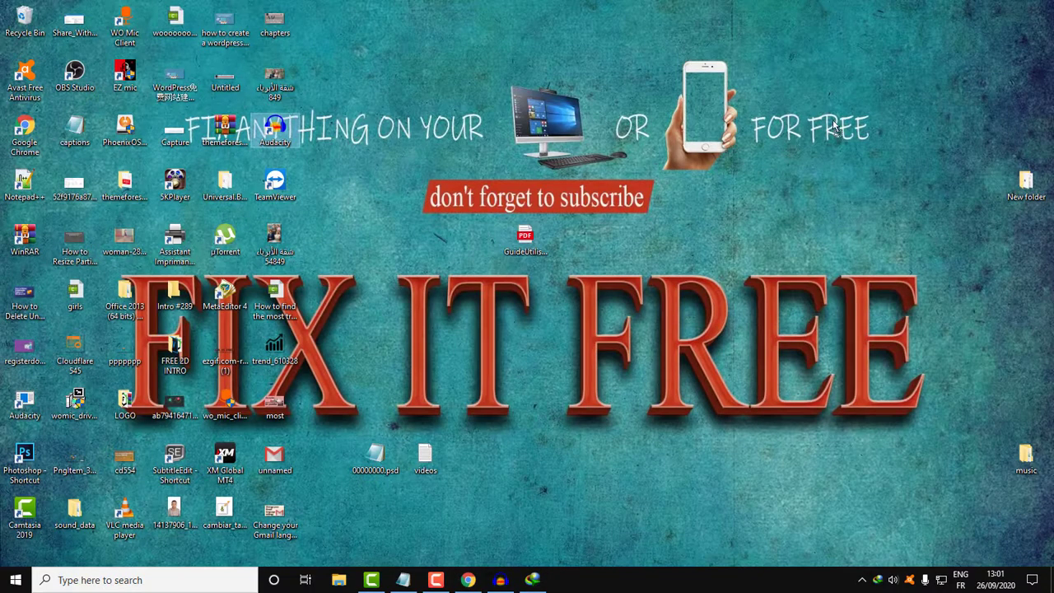
left_click_drag(811, 68, 661, 69)
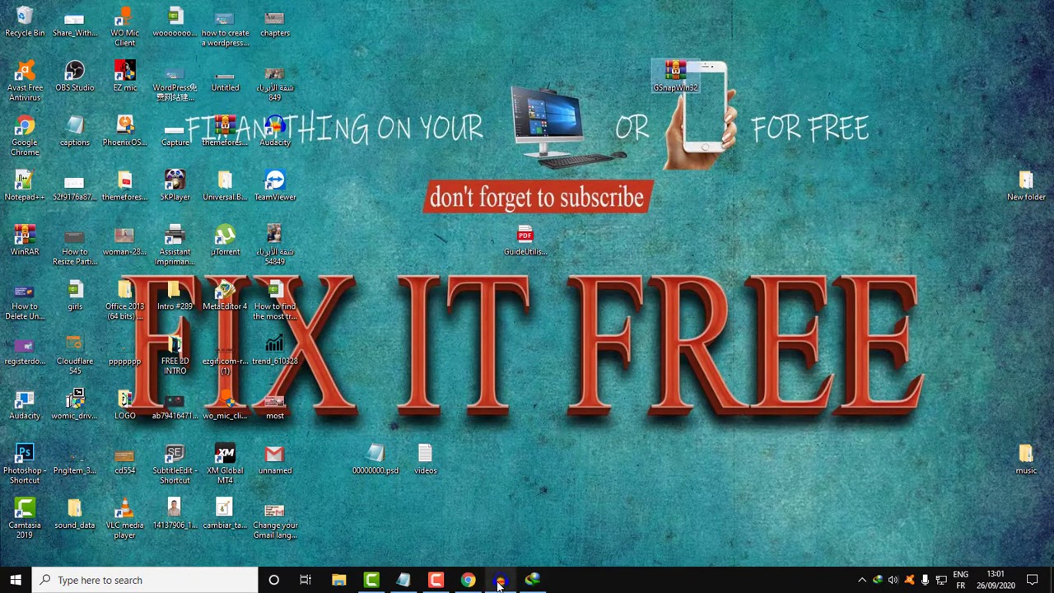
mouse_move(500, 580)
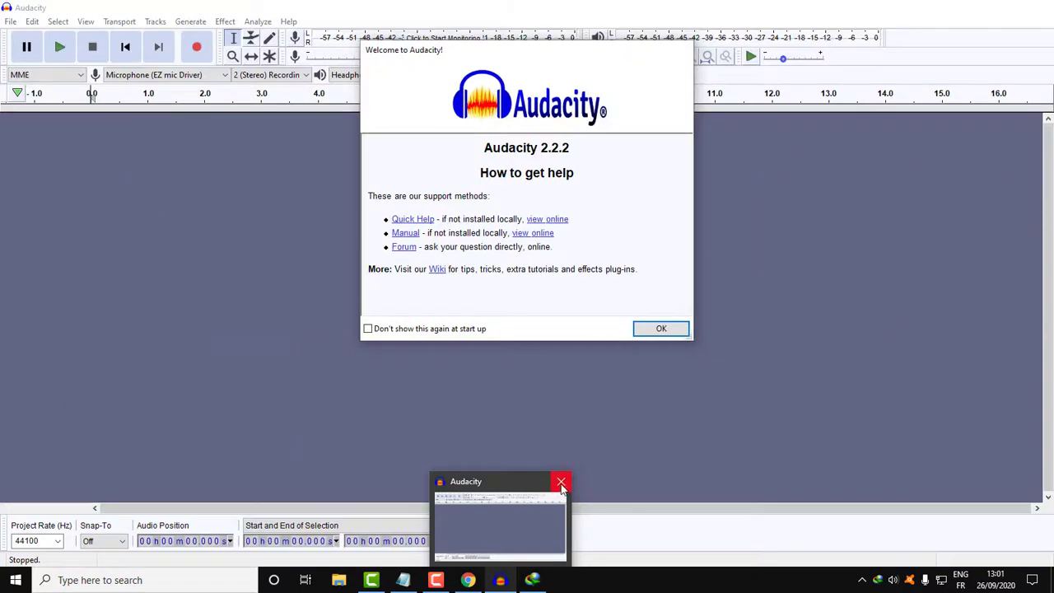
left_click(561, 484)
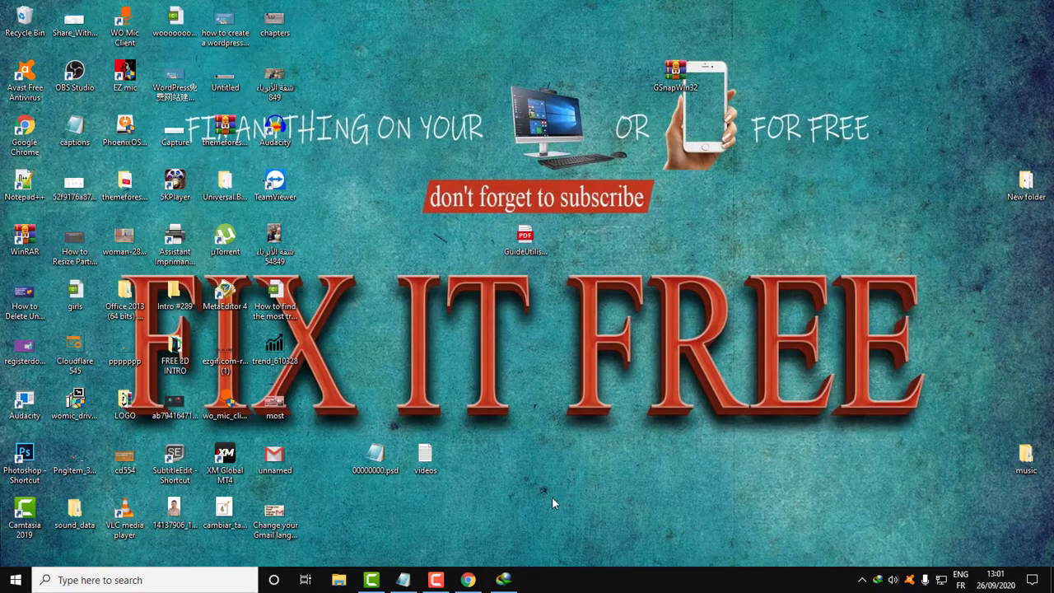
- Exit µTorrent, which is running in the background
left_click(861, 580)
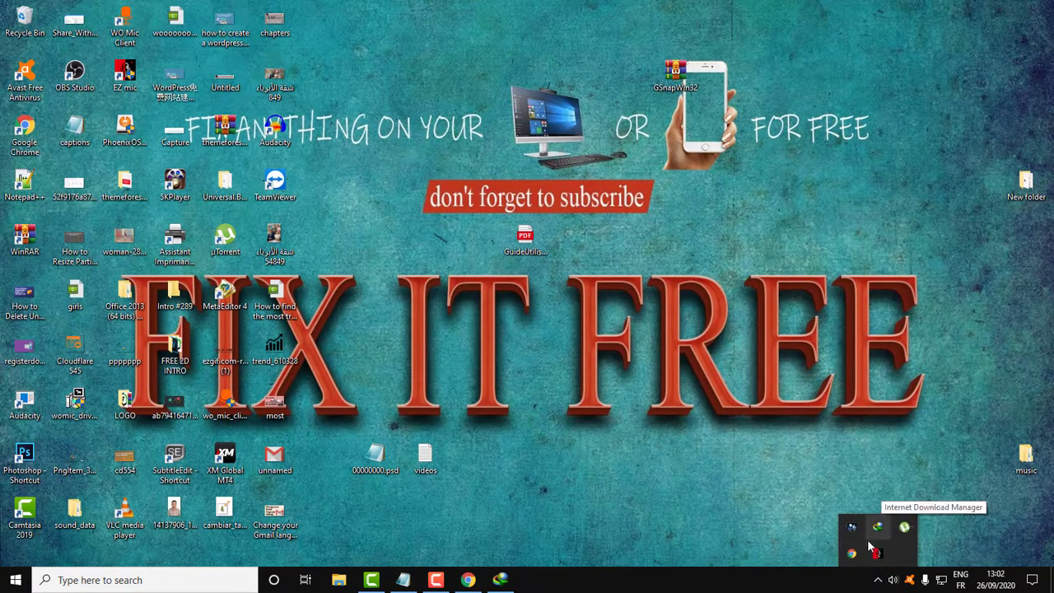
right_click(905, 531)
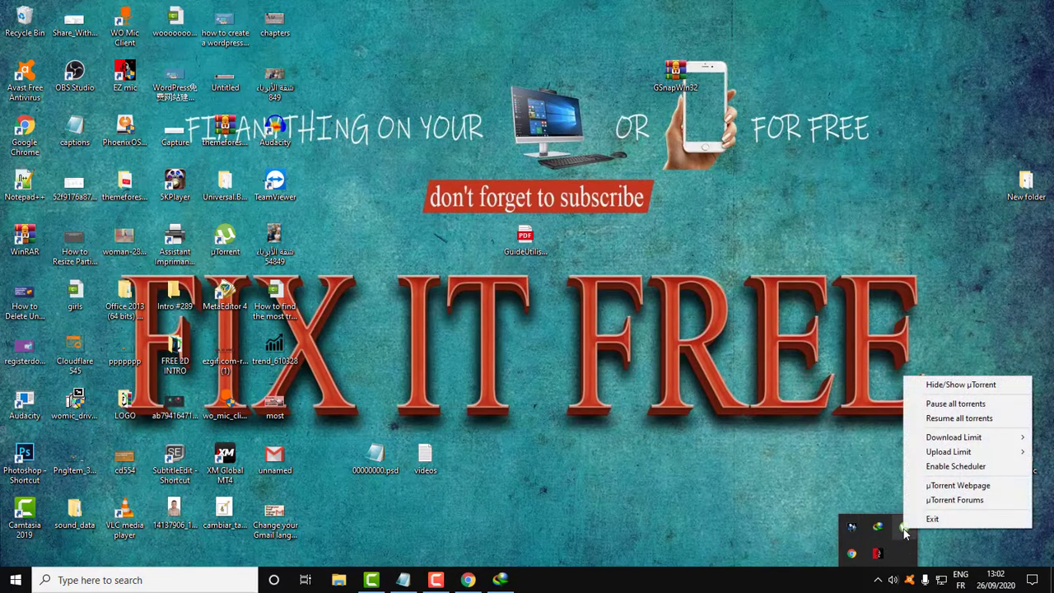
left_click(920, 517)
left_click(565, 294)
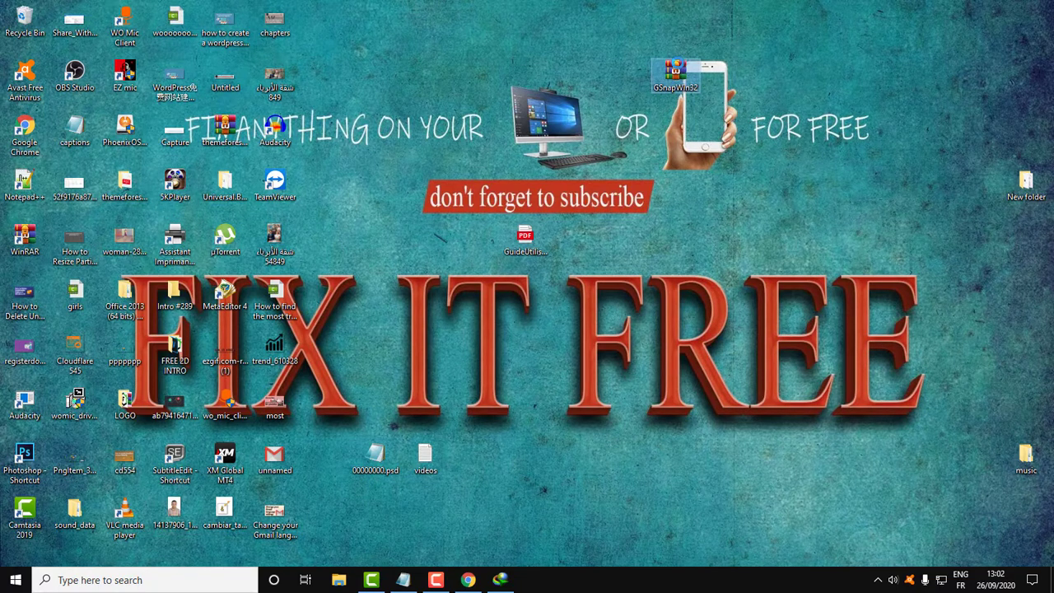
- Extract the GSnapWin32 archive to its own folder and place that folder beside the archive on the desktop
right_click(679, 66)
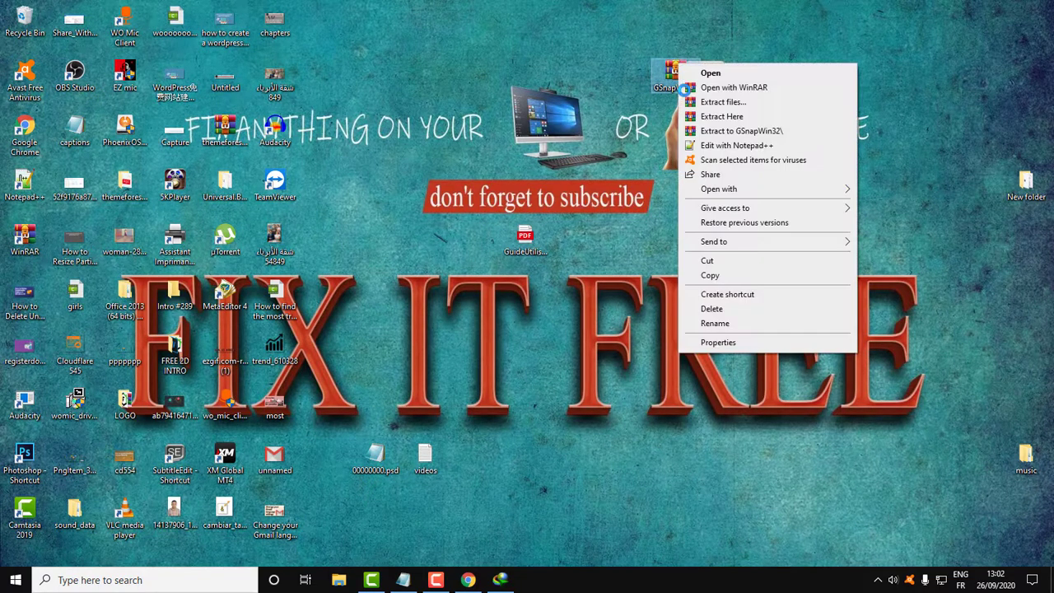
left_click(740, 132)
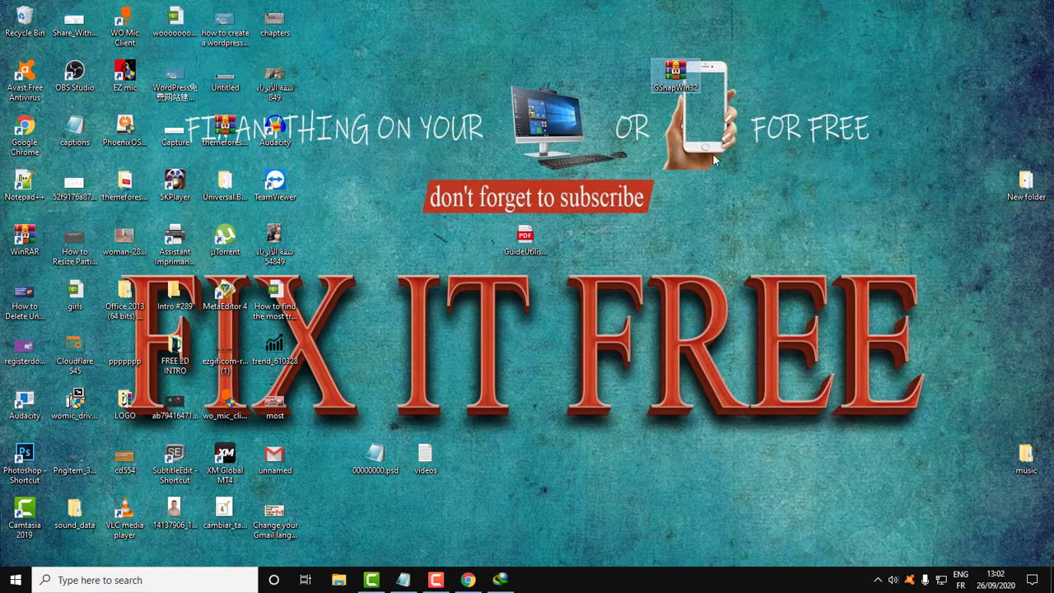
left_click_drag(325, 25, 758, 76)
- Open the extracted GSnapWin32 folder, move its window clear of the desktop icons and select both files
double_click(756, 86)
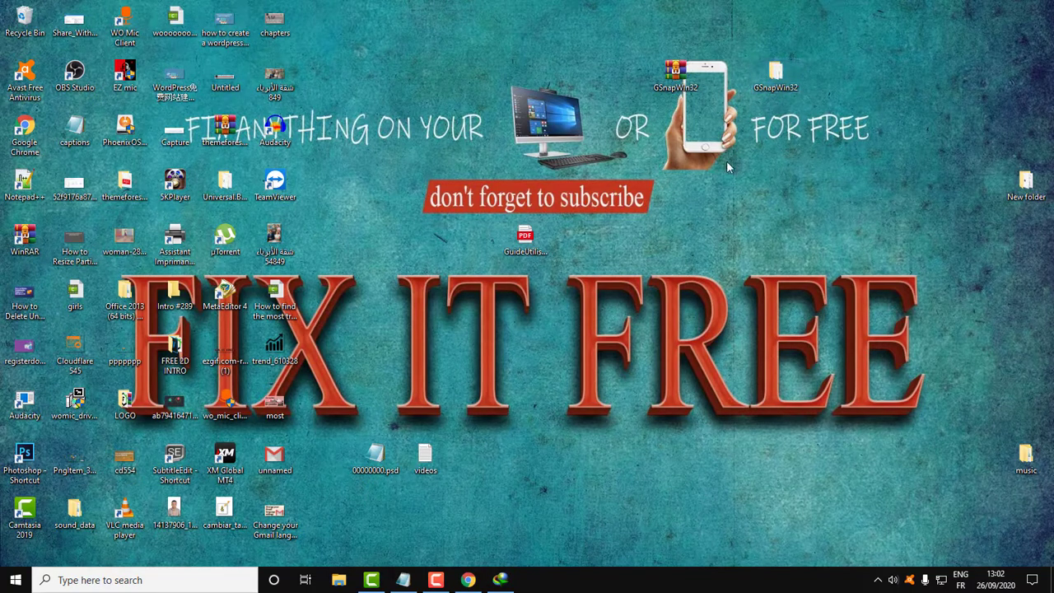
left_click_drag(298, 54, 663, 62)
left_click_drag(556, 260, 541, 195)
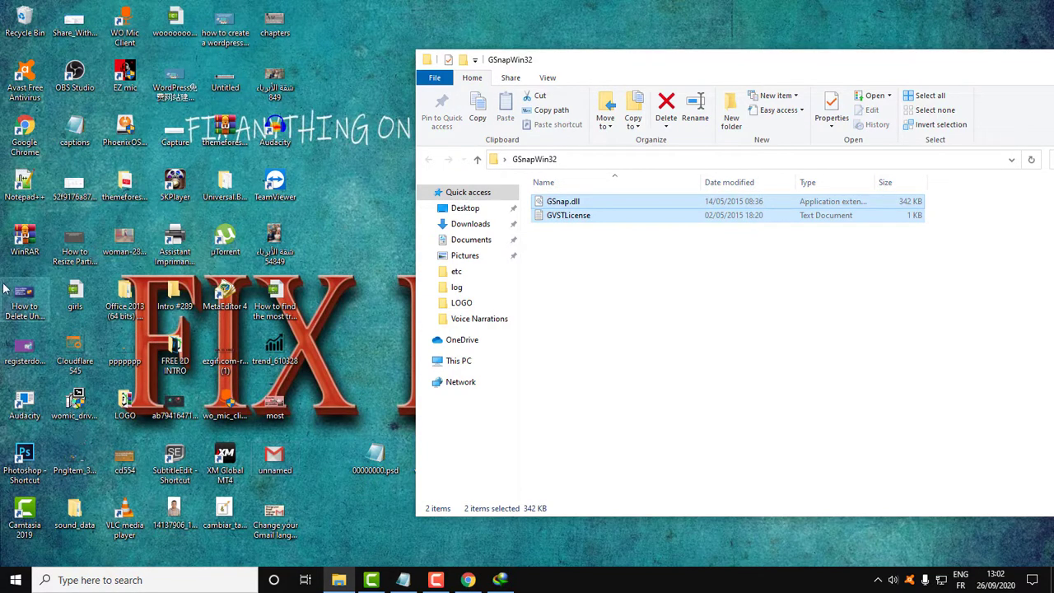
- Open the Audacity shortcut's file location and enter the Plug-Ins folder
right_click(274, 122)
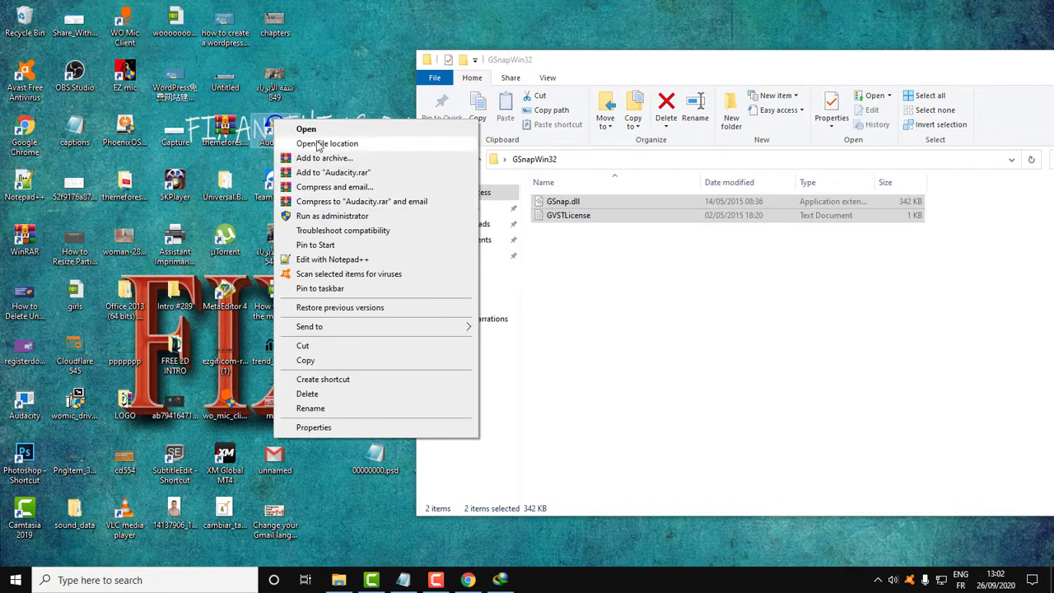
right_click(264, 130)
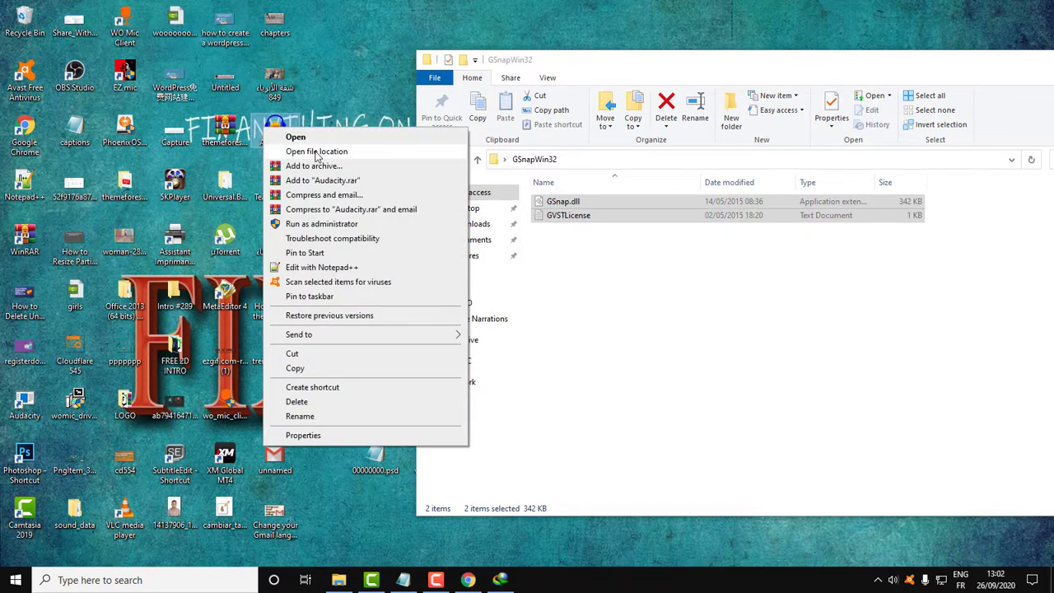
left_click(317, 153)
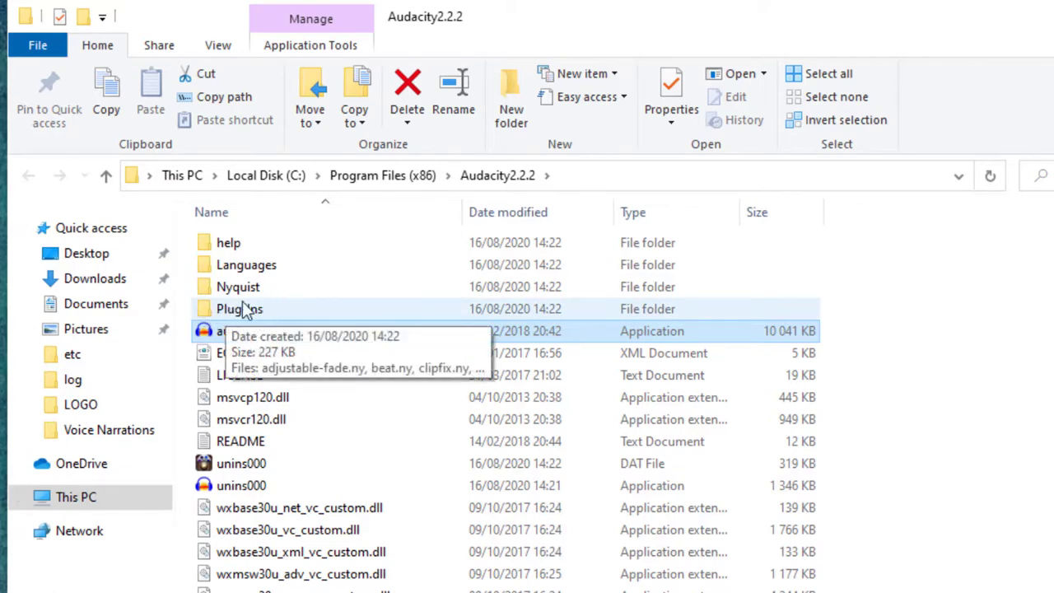
left_click(265, 305)
double_click(264, 303)
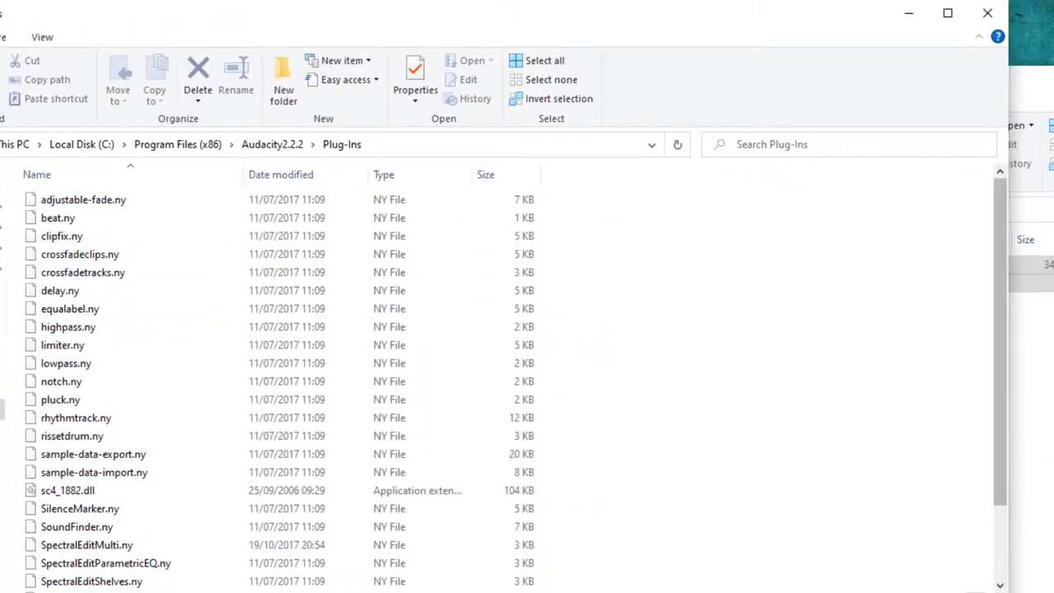
- Move GSnap.dll from the GSnapWin32 folder into Audacity's Plug-Ins folder, granting administrator permission
key("alt+Tab")
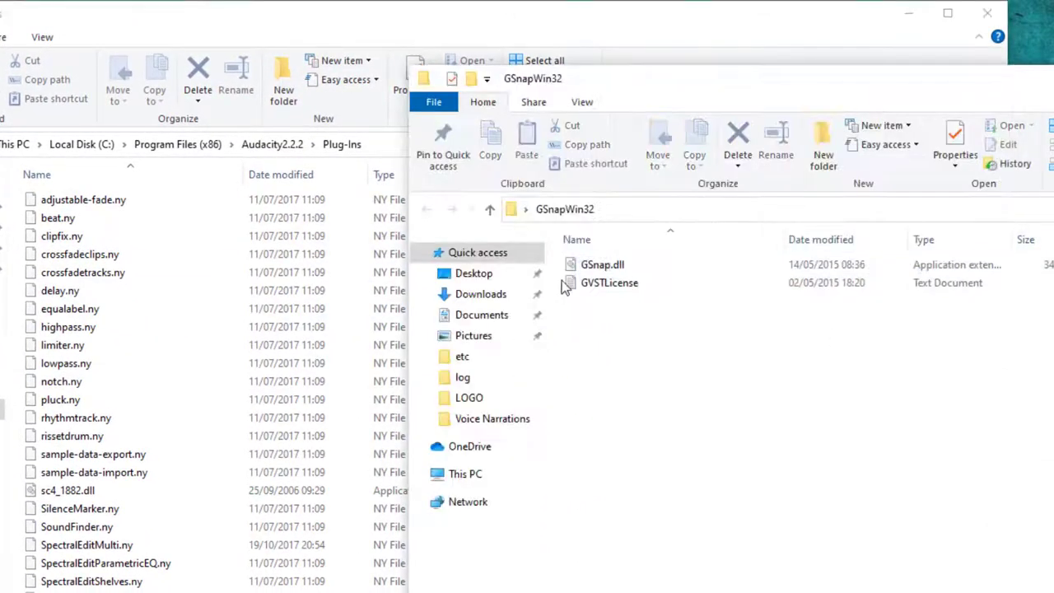
left_click_drag(593, 265, 169, 372)
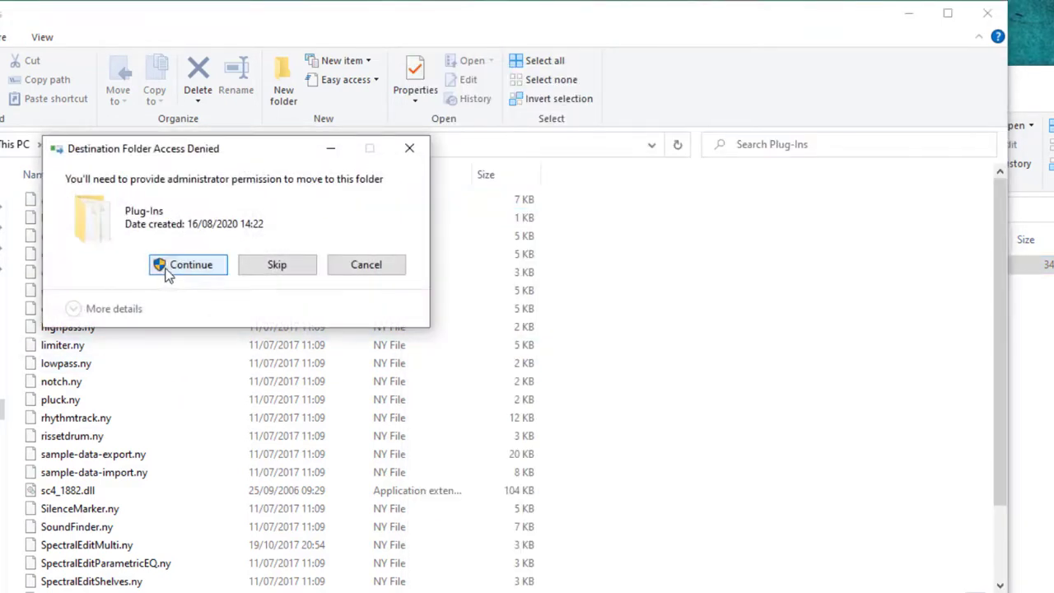
left_click(167, 269)
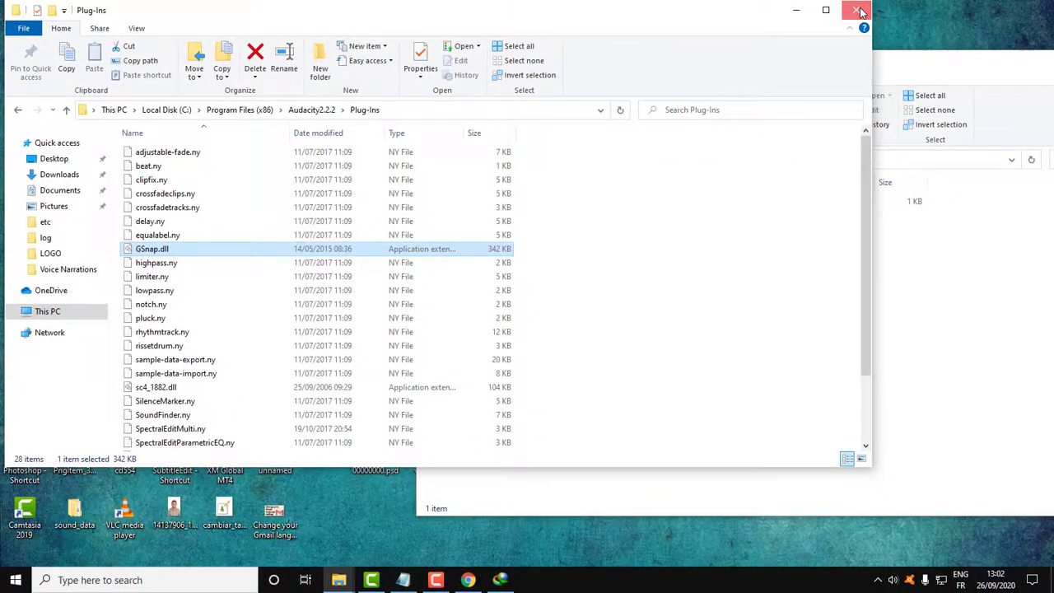
- Close the Plug-Ins and GSnapWin32 folder windows
left_click(864, 12)
left_click_drag(921, 54, 646, 66)
left_click(1031, 71)
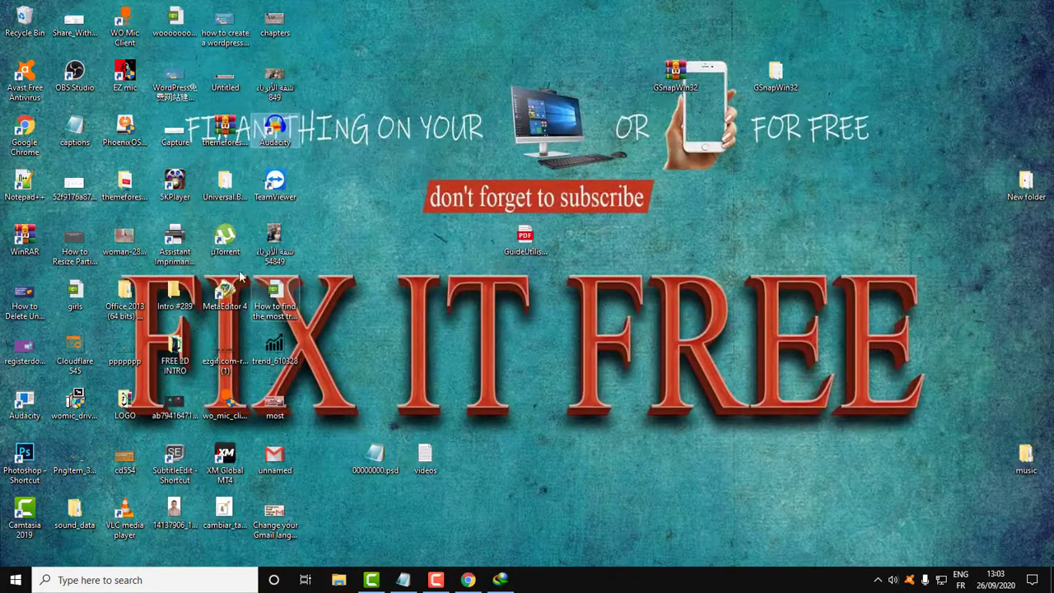
- Launch Audacity from the desktop shortcut, dismiss the welcome dialog and maximize the window
double_click(272, 133)
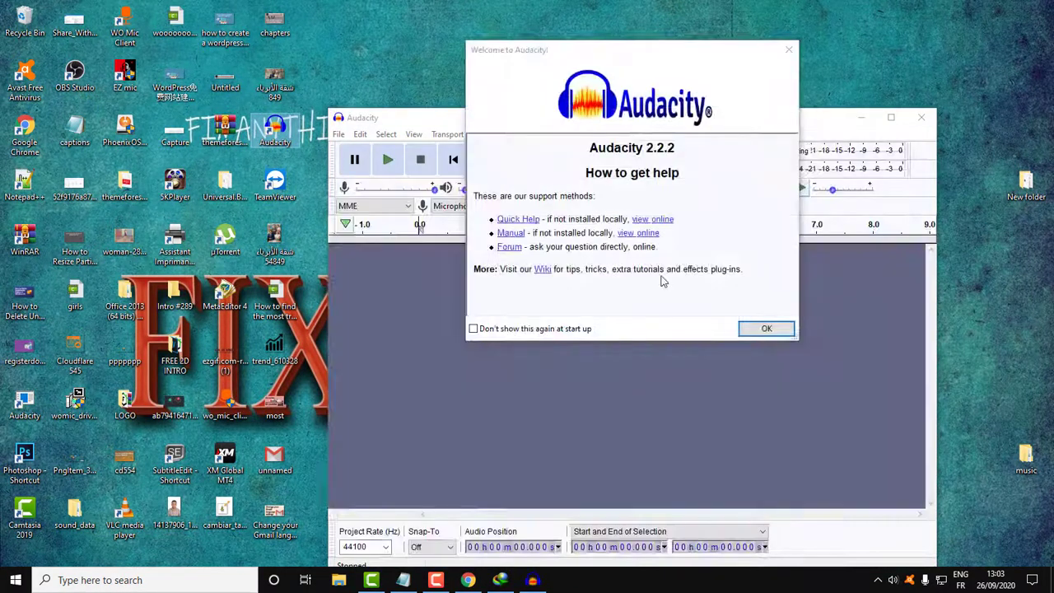
left_click(790, 50)
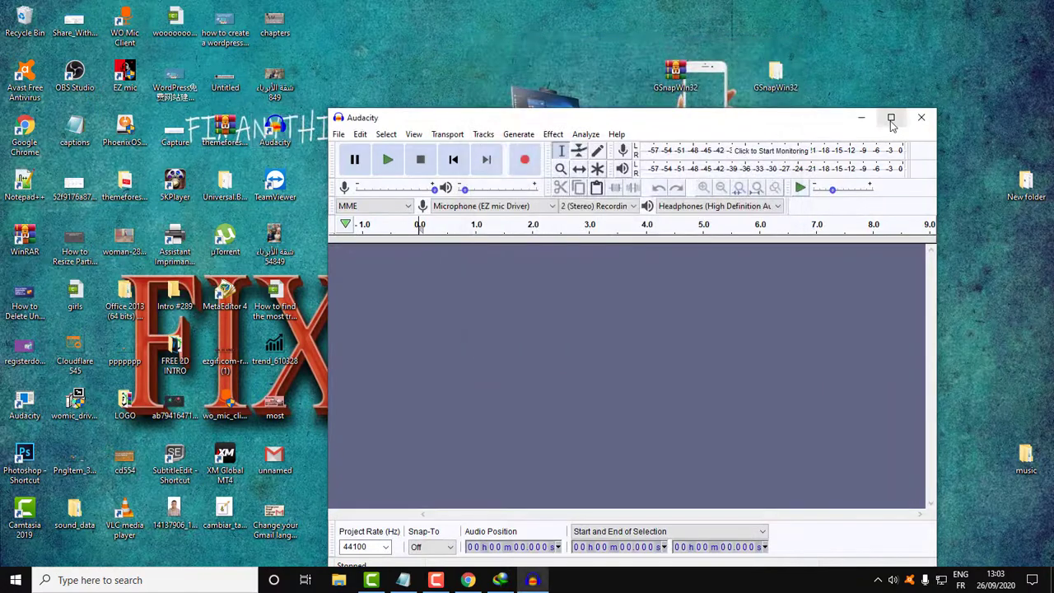
left_click(891, 117)
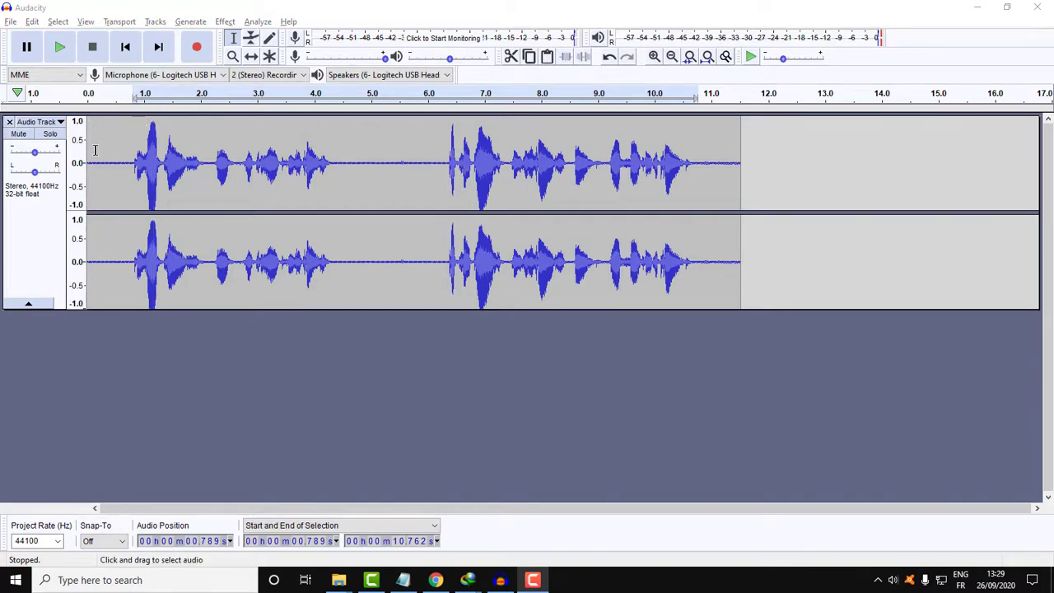
- Select the track's first phrase from about 0.82 to 4.31 s, view the GSnap effect window for it and close that window
left_click_drag(102, 137, 740, 151)
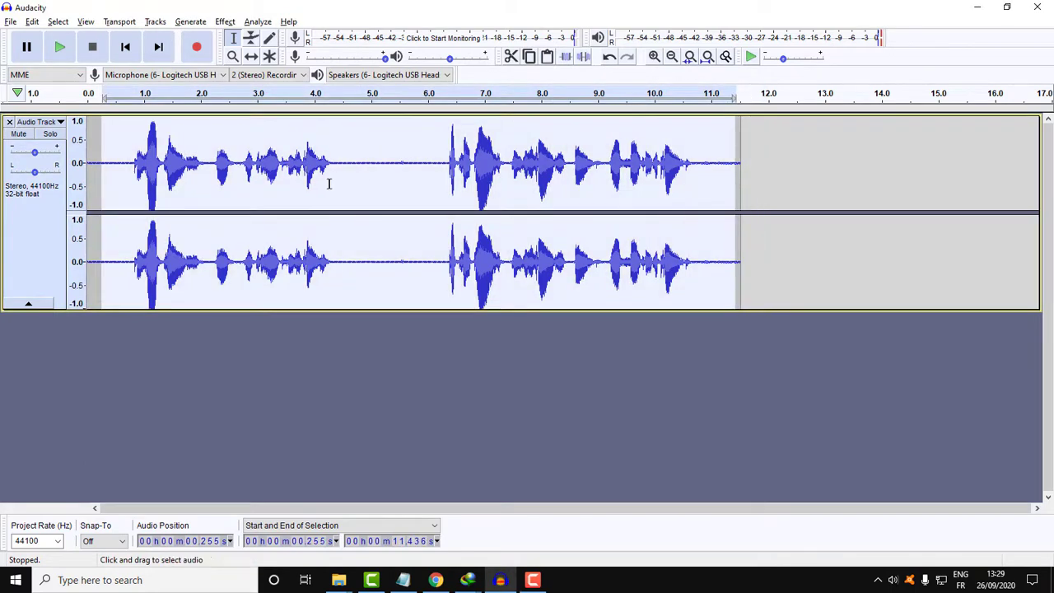
left_click_drag(390, 164, 135, 162)
left_click_drag(386, 190, 331, 190)
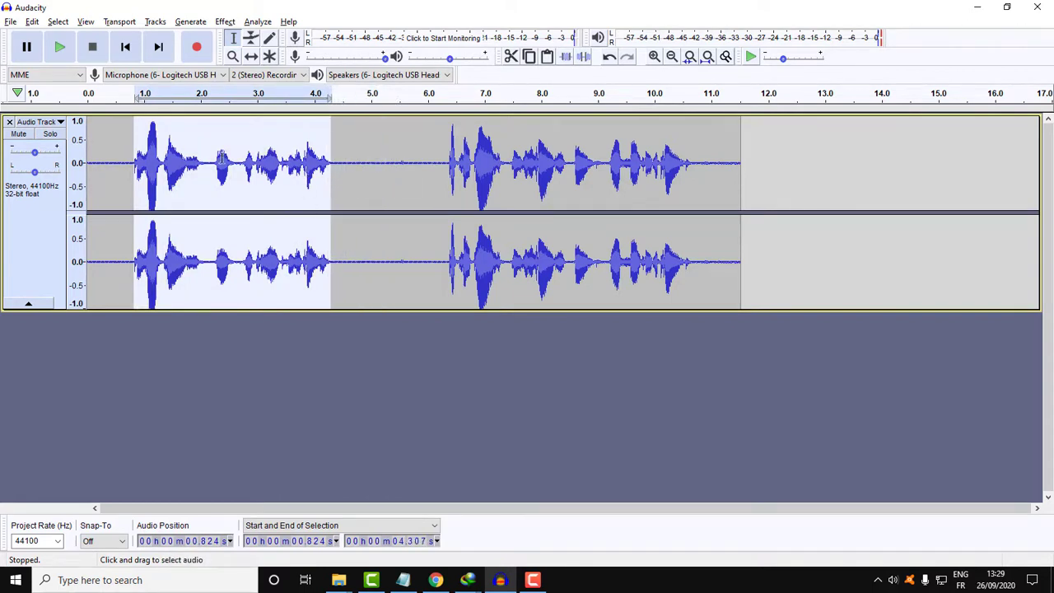
left_click(225, 23)
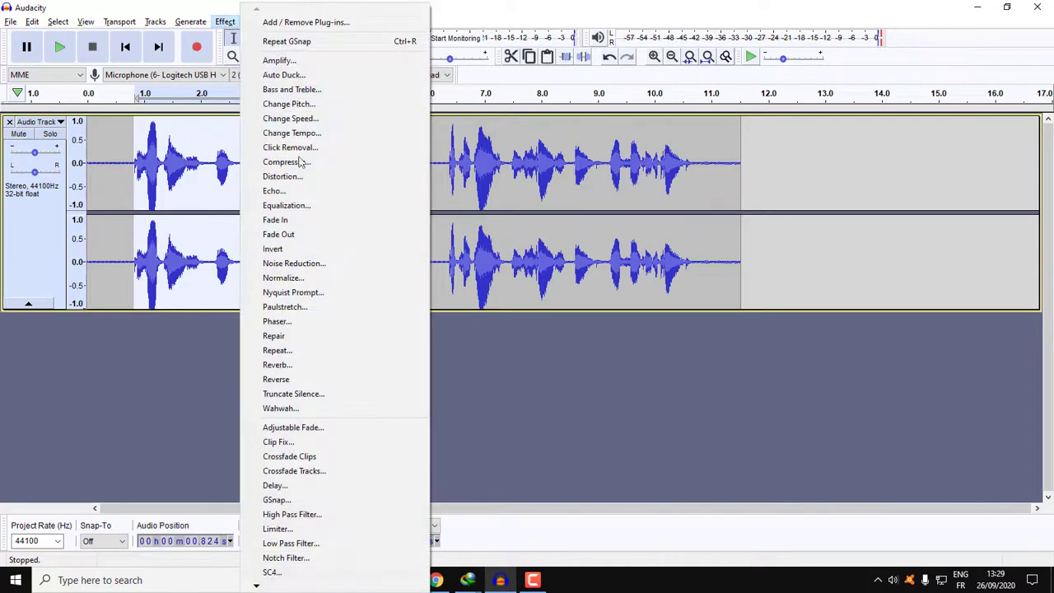
left_click(290, 500)
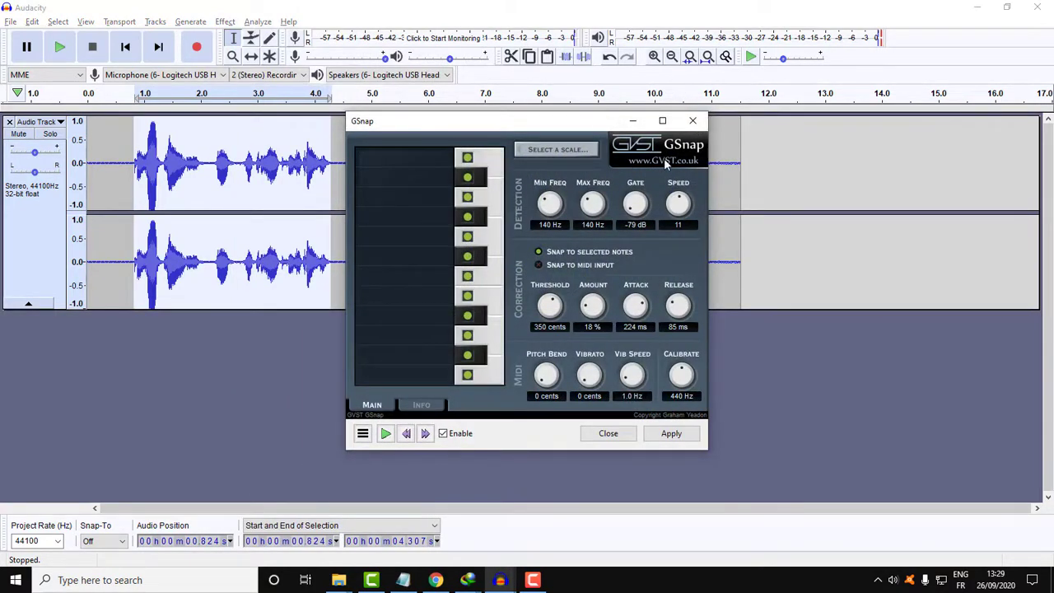
left_click(694, 121)
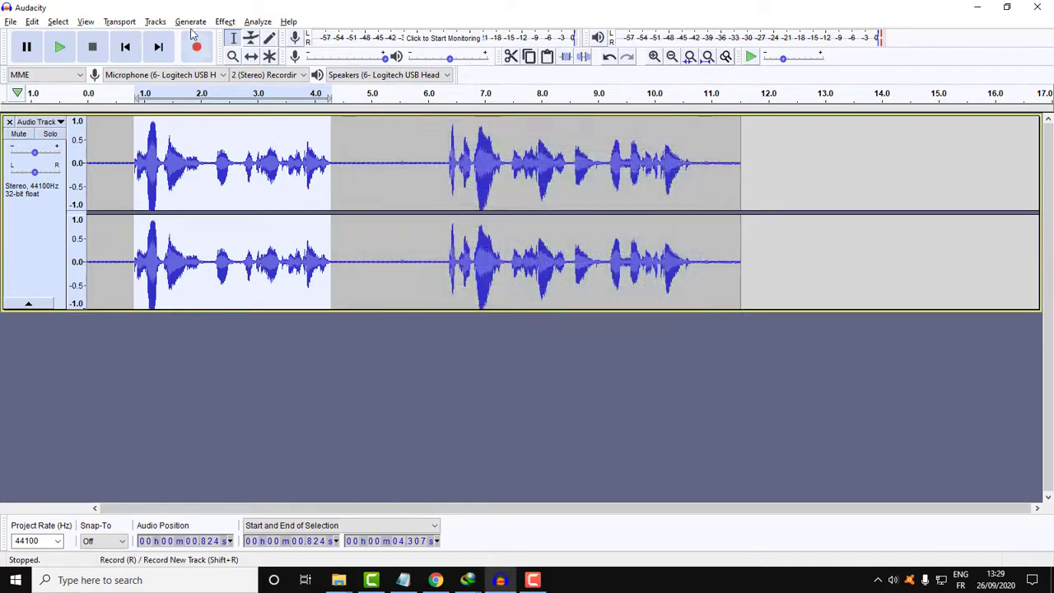
- Find and select the GSnap entry in the Plug-in Manager and accept the dialog
left_click(203, 23)
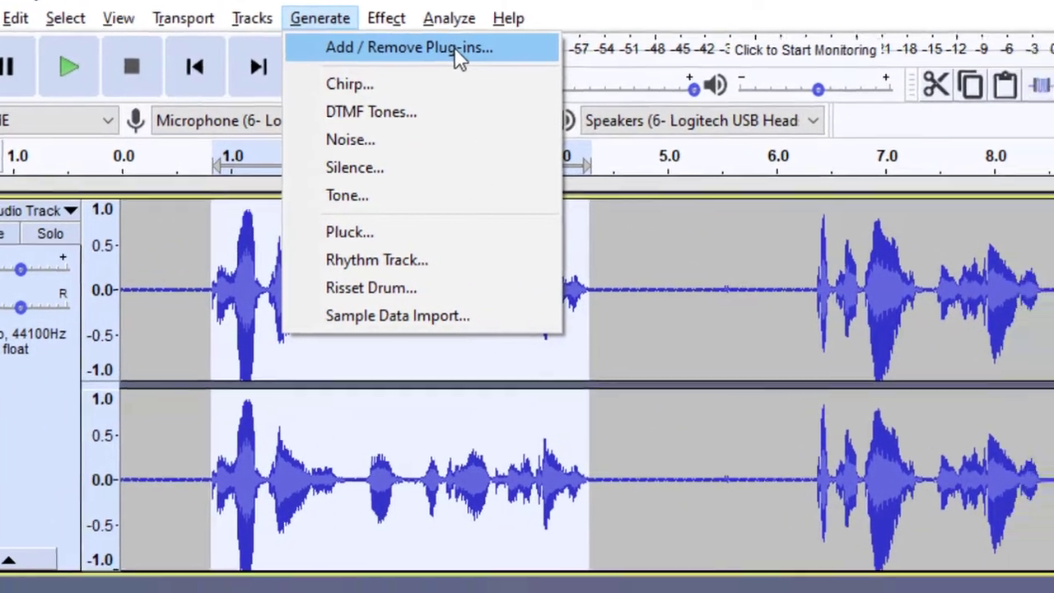
left_click(501, 71)
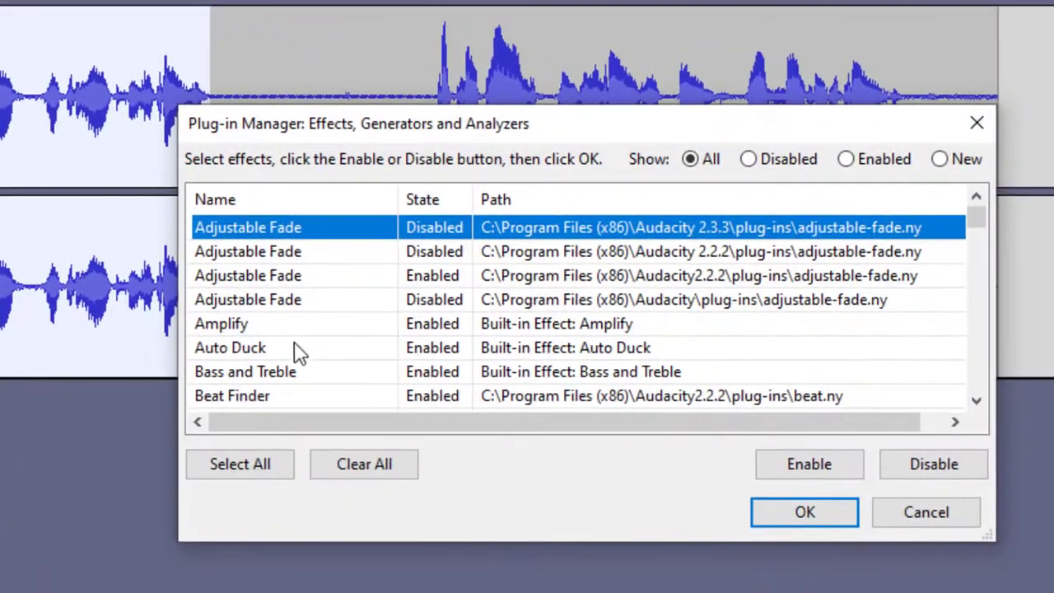
scroll(298, 351, "down", 9)
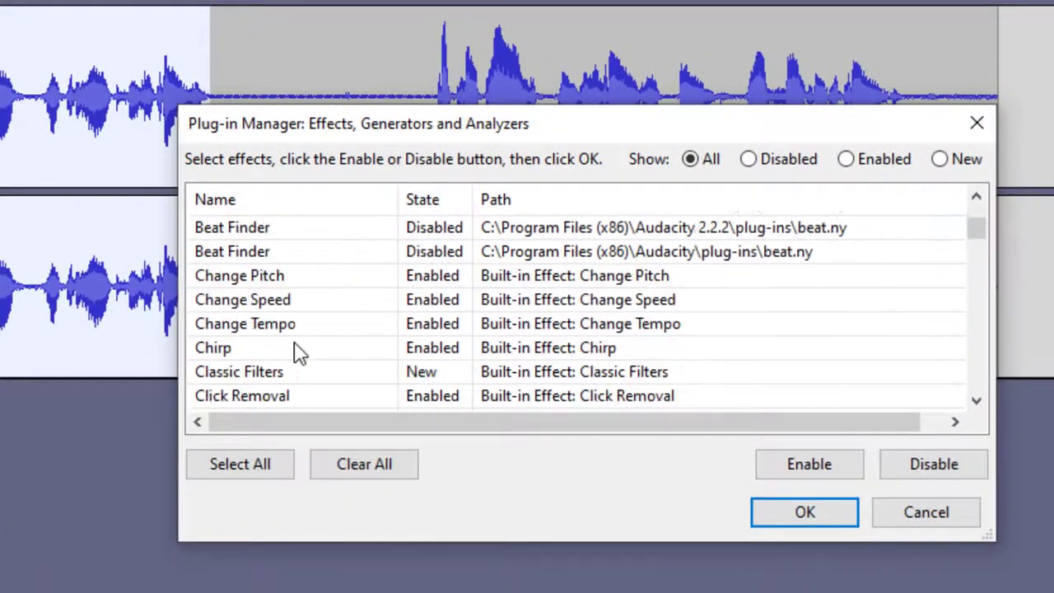
scroll(298, 352, "down", 2)
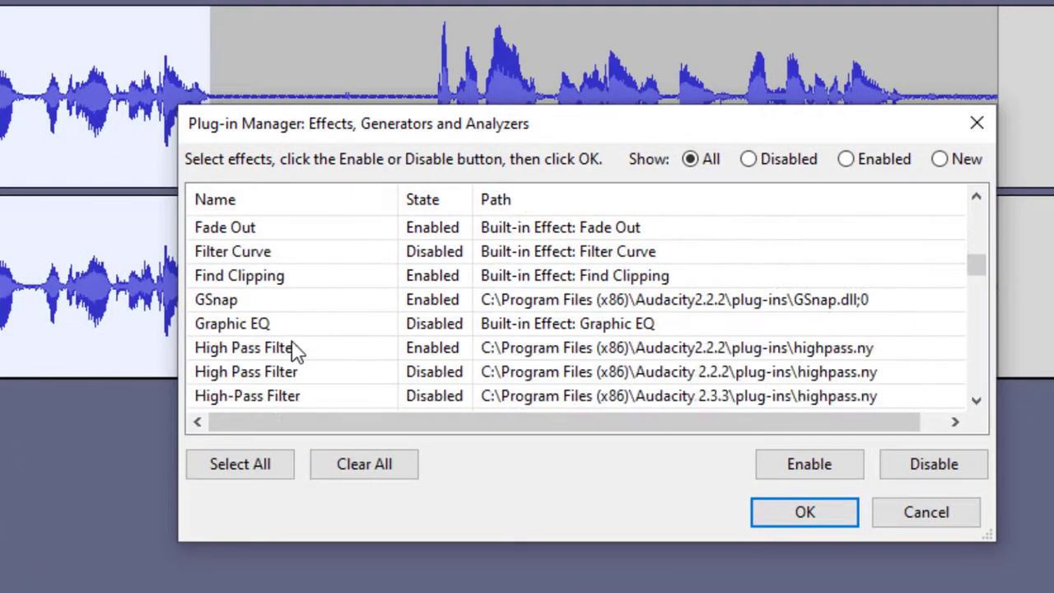
scroll(298, 352, "up", 3)
scroll(288, 339, "down", 3)
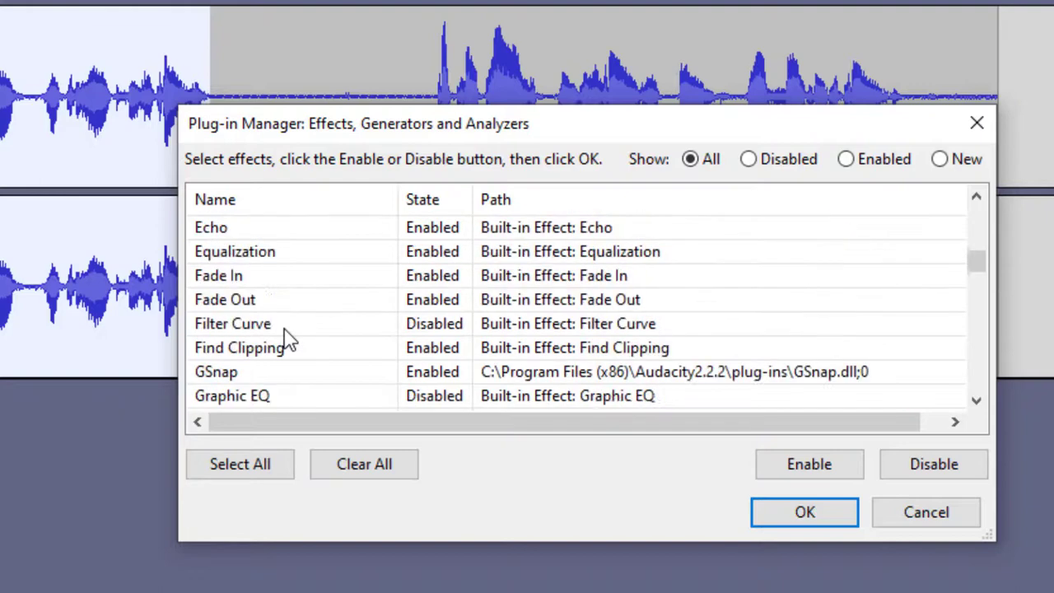
left_click(234, 302)
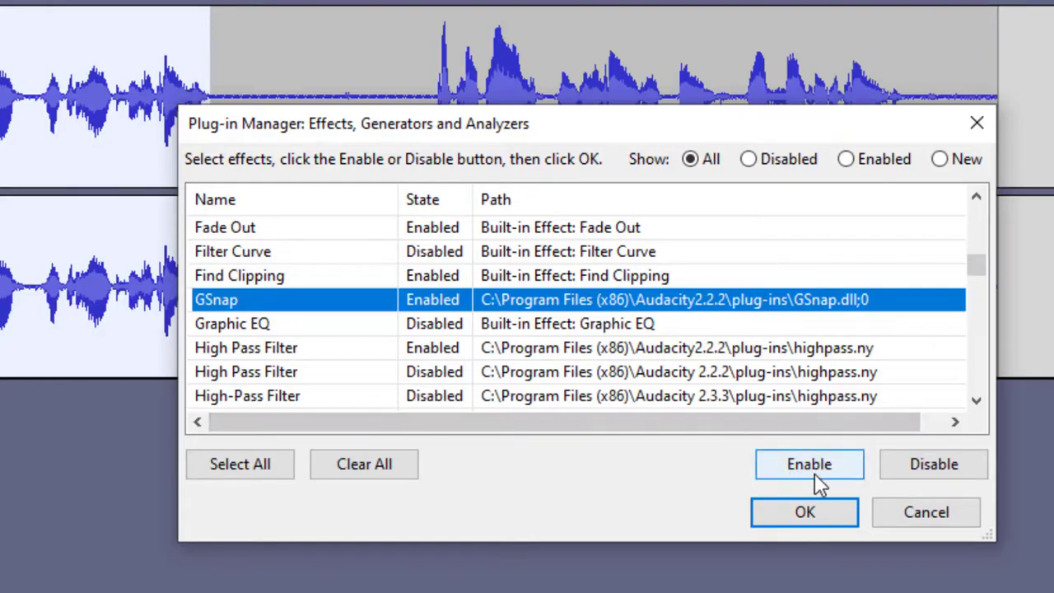
left_click(791, 514)
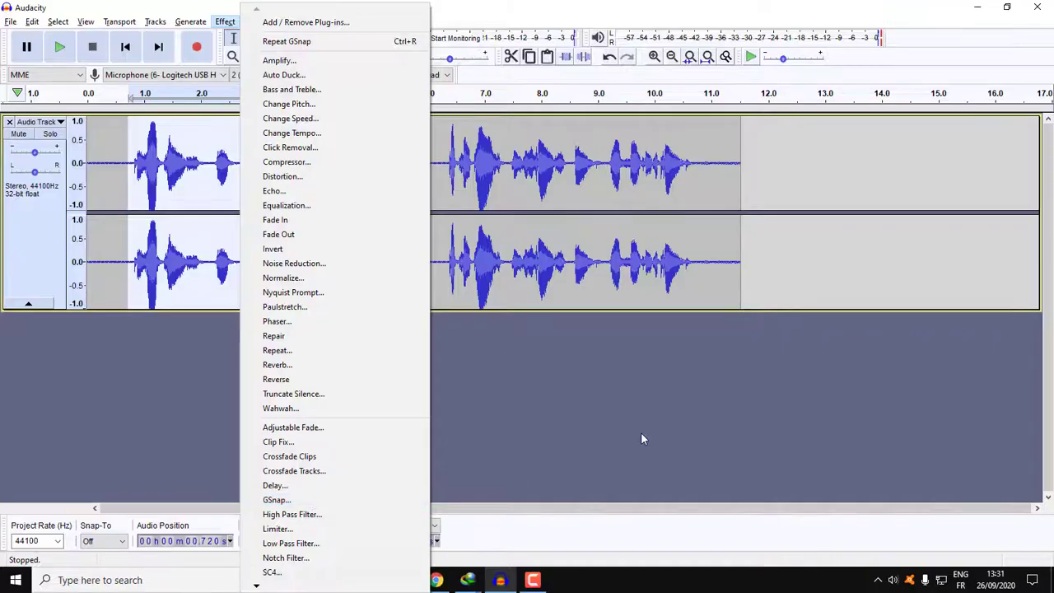
- Dismiss the open effects list, minimize Audacity and delete the selected item from the desktop
left_click(640, 432)
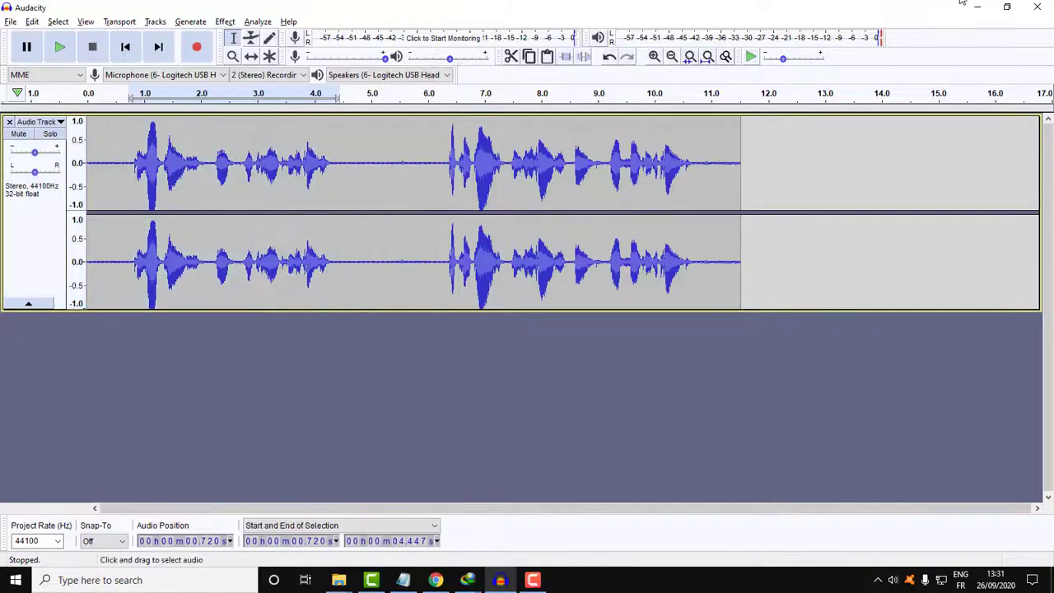
left_click(979, 11)
left_click_drag(684, 33, 588, 124)
key("Delete")
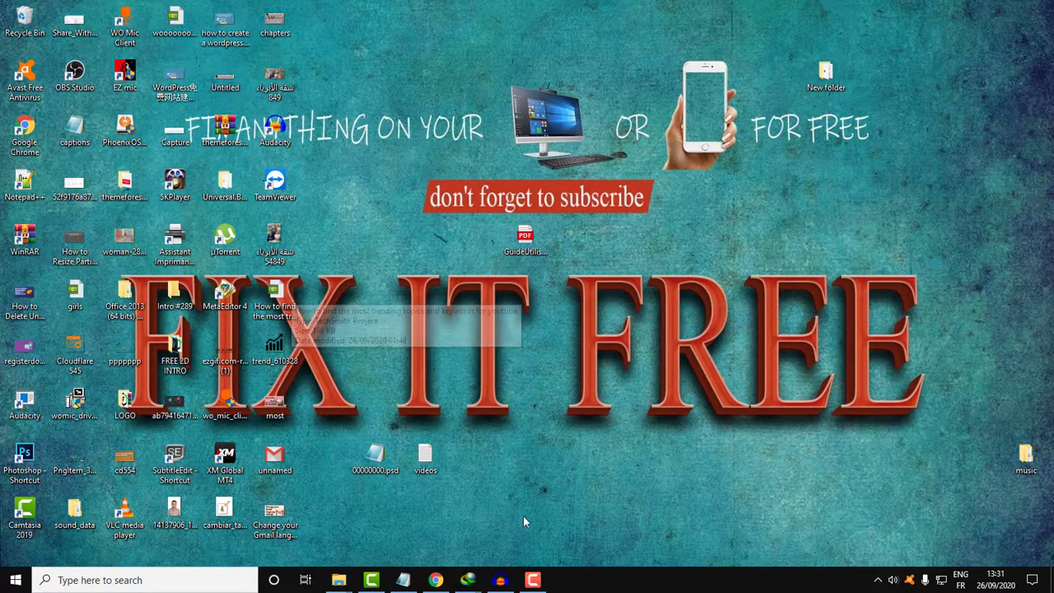
- Switch to Chrome to review the GVST GSnap page's 32-bit download link, and minimize the browser
left_click(434, 580)
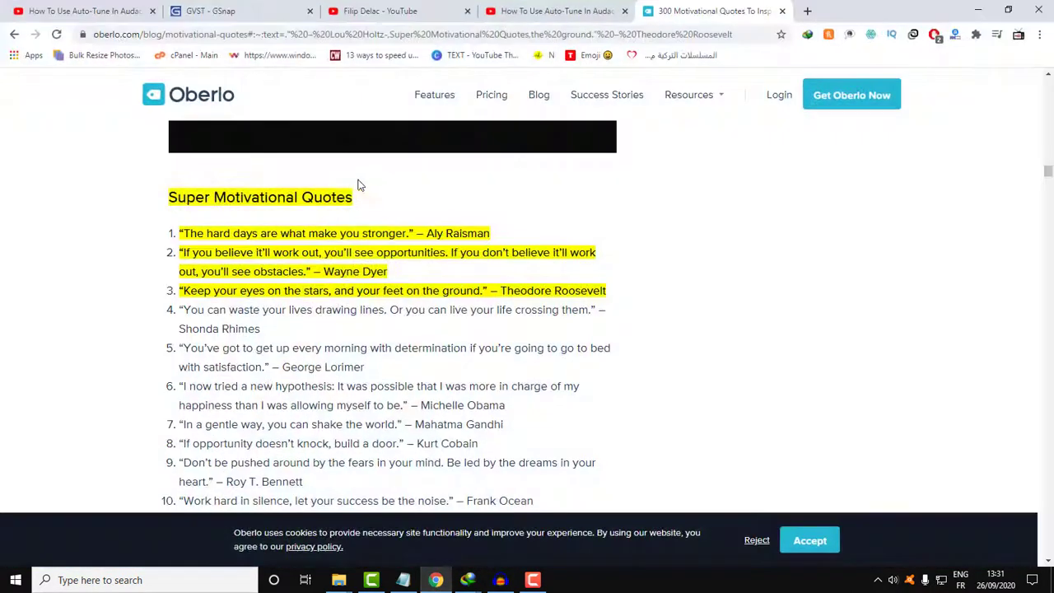
left_click(247, 10)
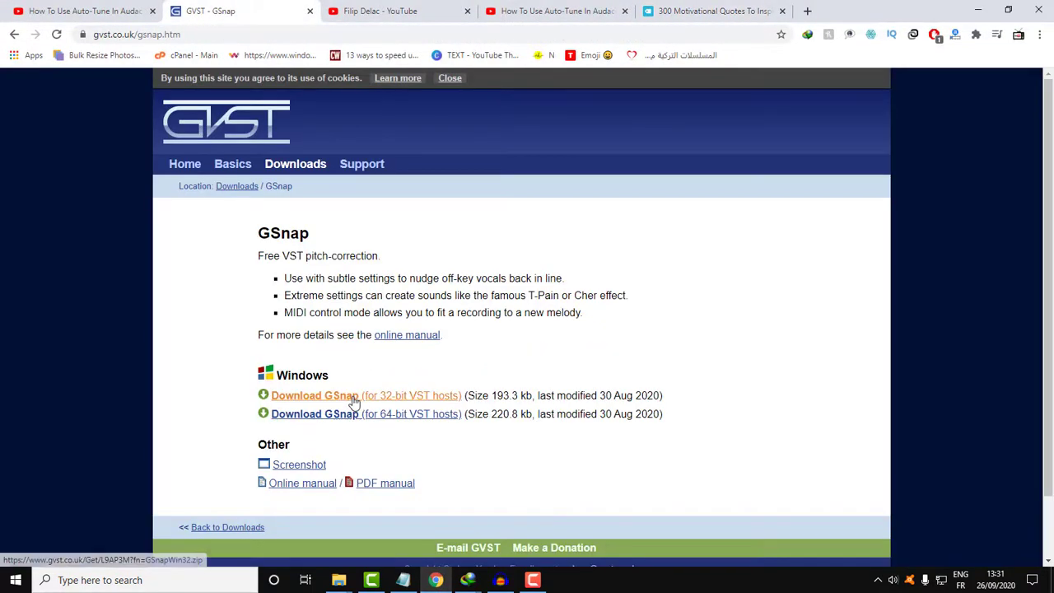
left_click(976, 11)
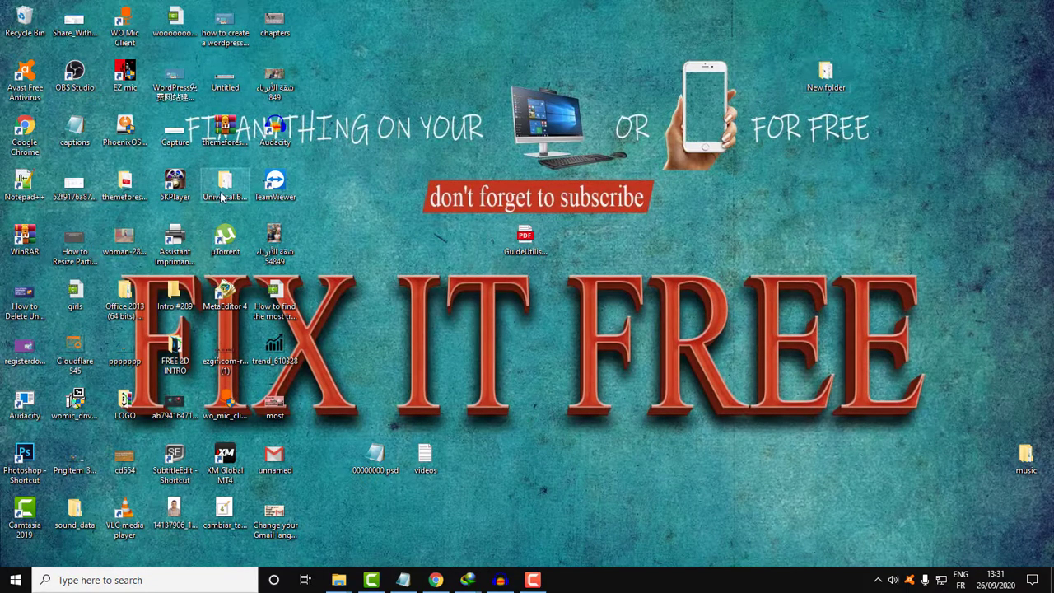
- Open the Audacity shortcut's file location and view the Plug-Ins folder again
right_click(275, 140)
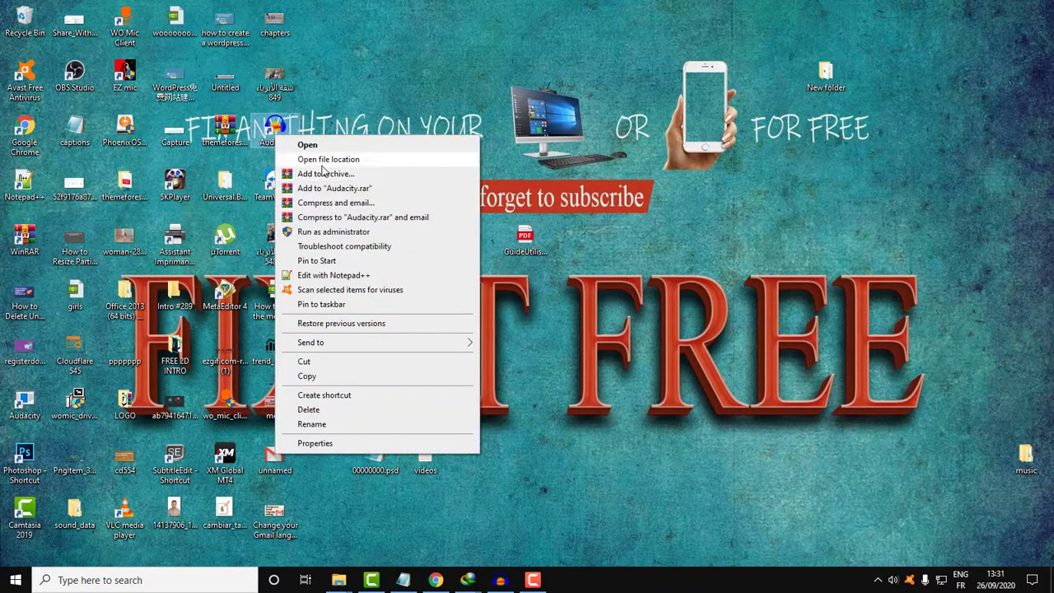
left_click(326, 162)
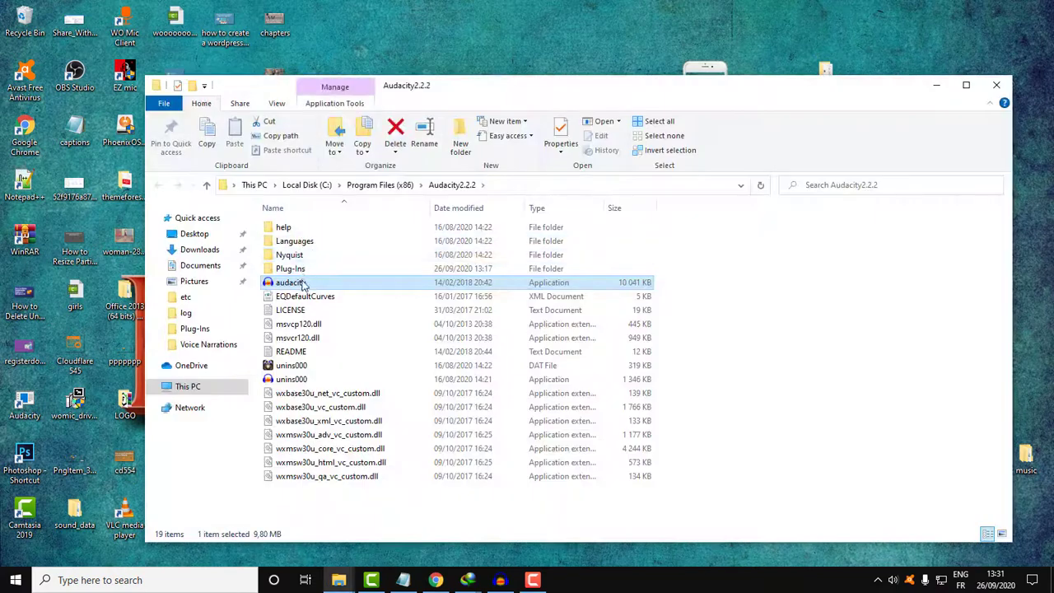
left_click(298, 271)
double_click(296, 269)
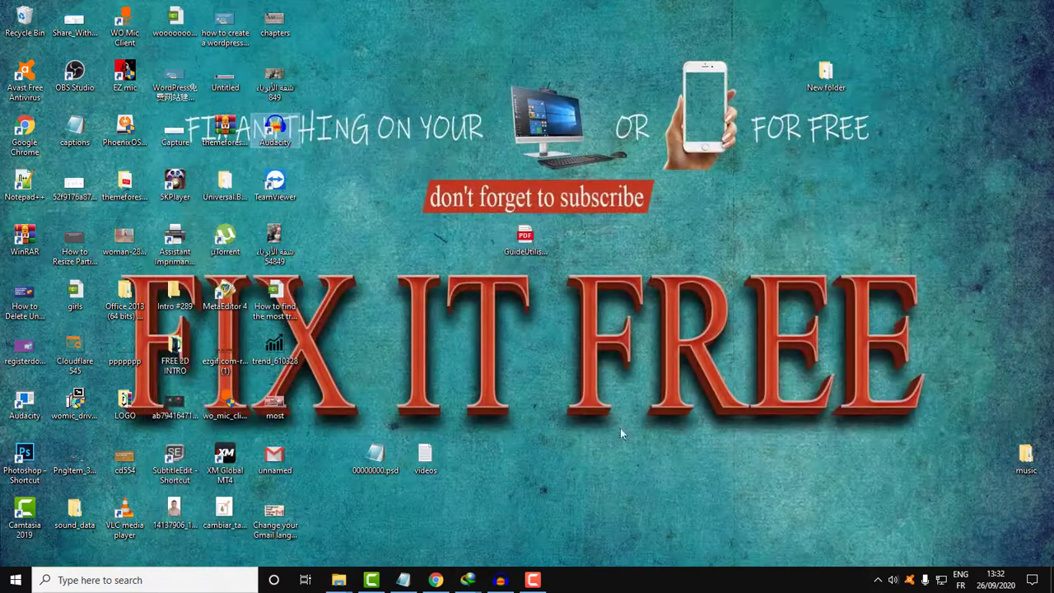
- Switch back to Audacity and select the first phrase of the audio track, from about 0.69 to 4.42 s
left_click(496, 577)
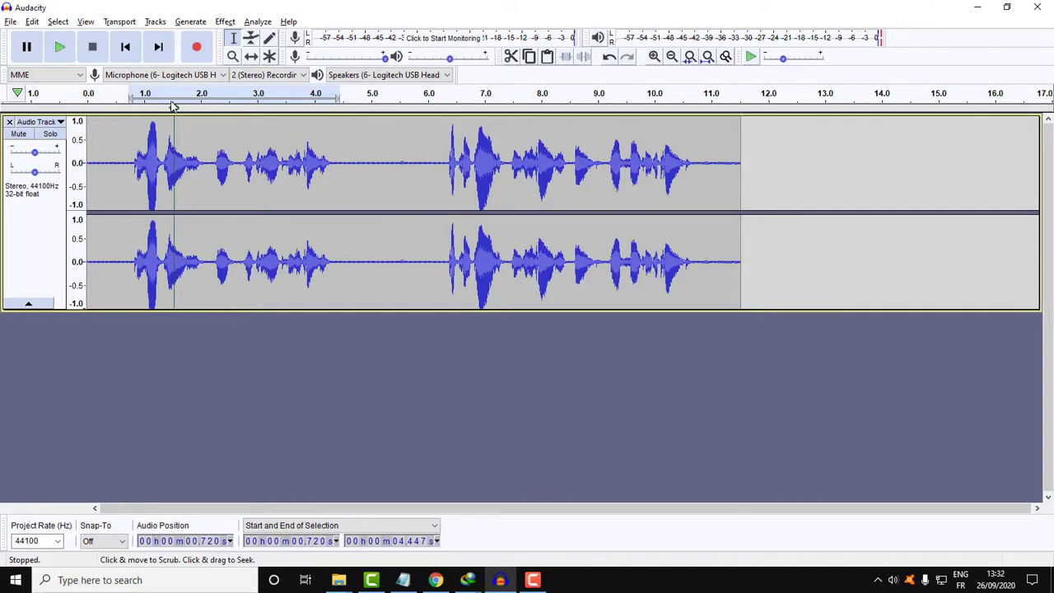
left_click_drag(126, 140, 337, 147)
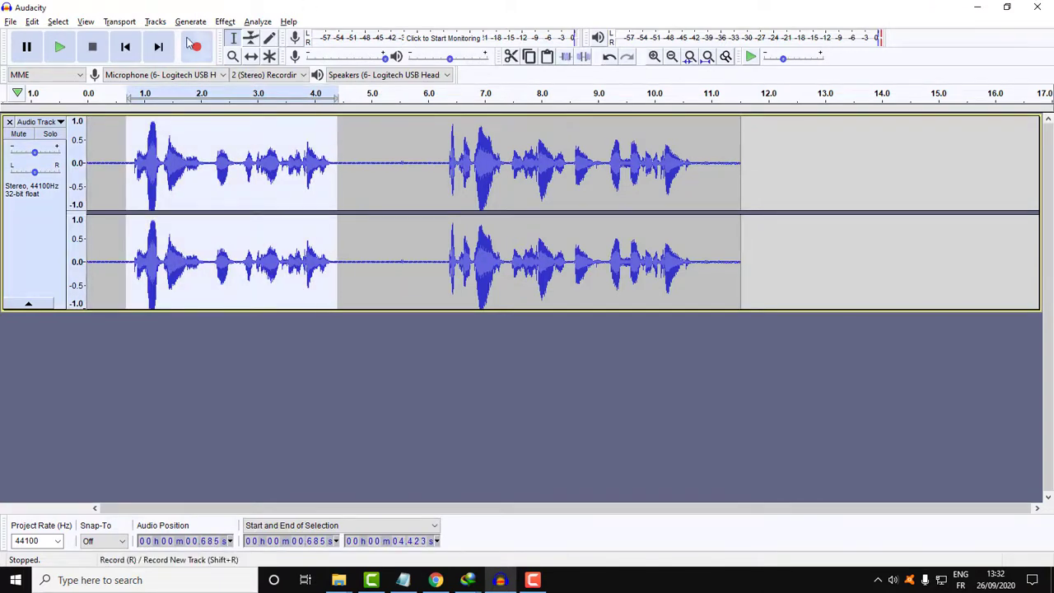
- Open the GSnap effect for the selected audio, shift its window aside and set the minimum detection frequency to 128 Hz
left_click(224, 22)
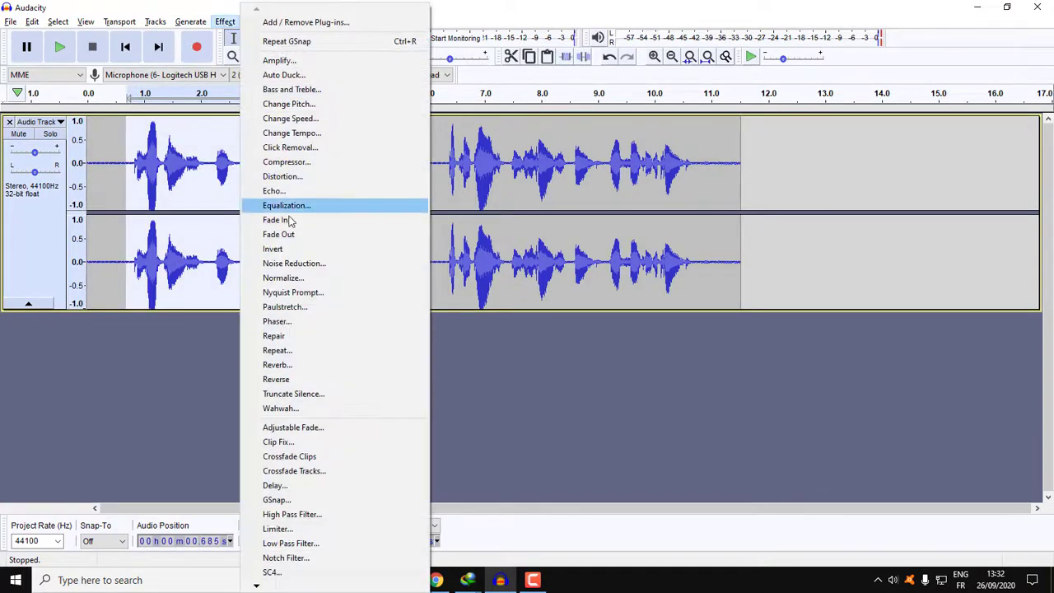
left_click(285, 500)
left_click_drag(475, 125, 549, 113)
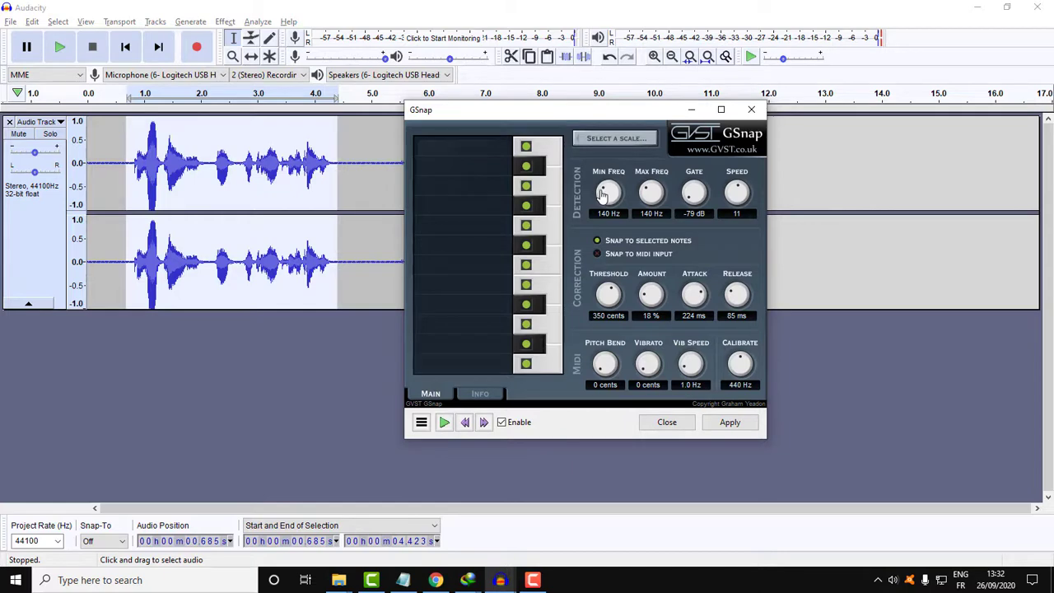
left_click_drag(602, 200, 713, 215)
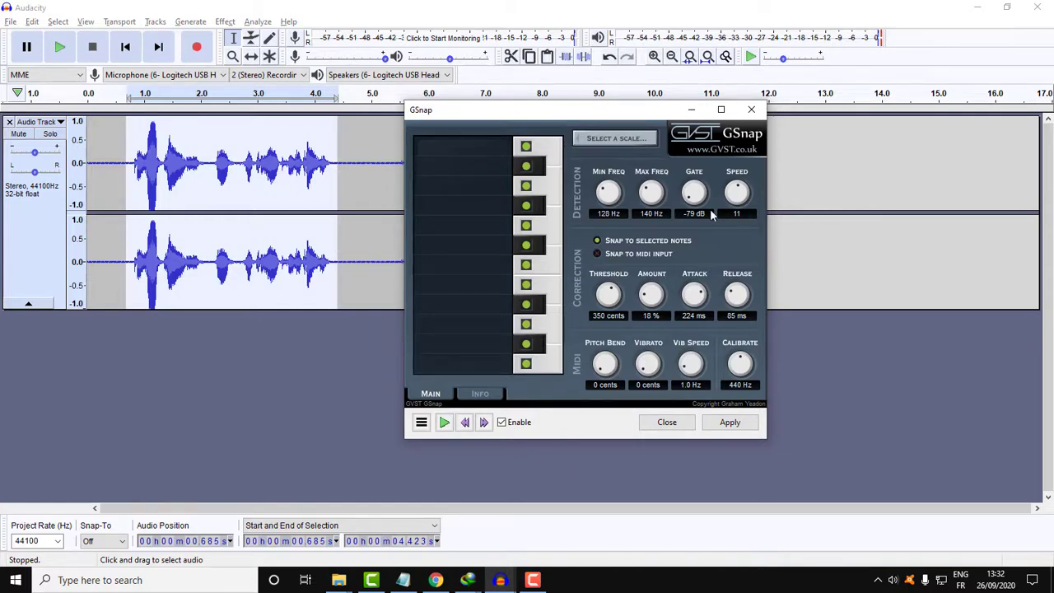